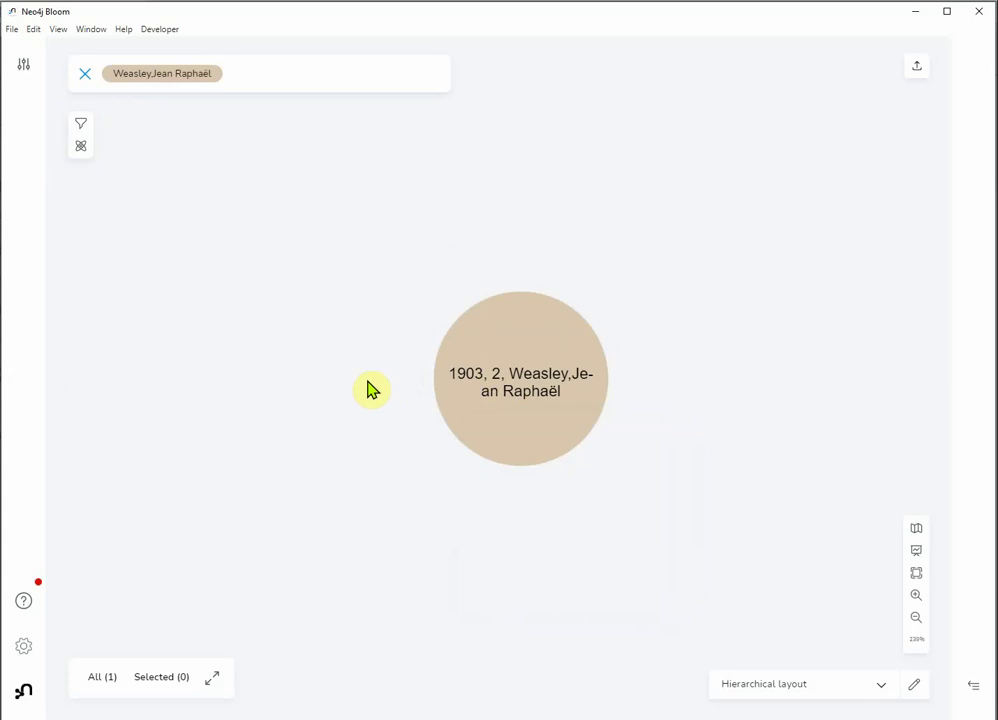
Step: Run the descendance scene action on the single person node to add their descendants to the scene
click(546, 412)
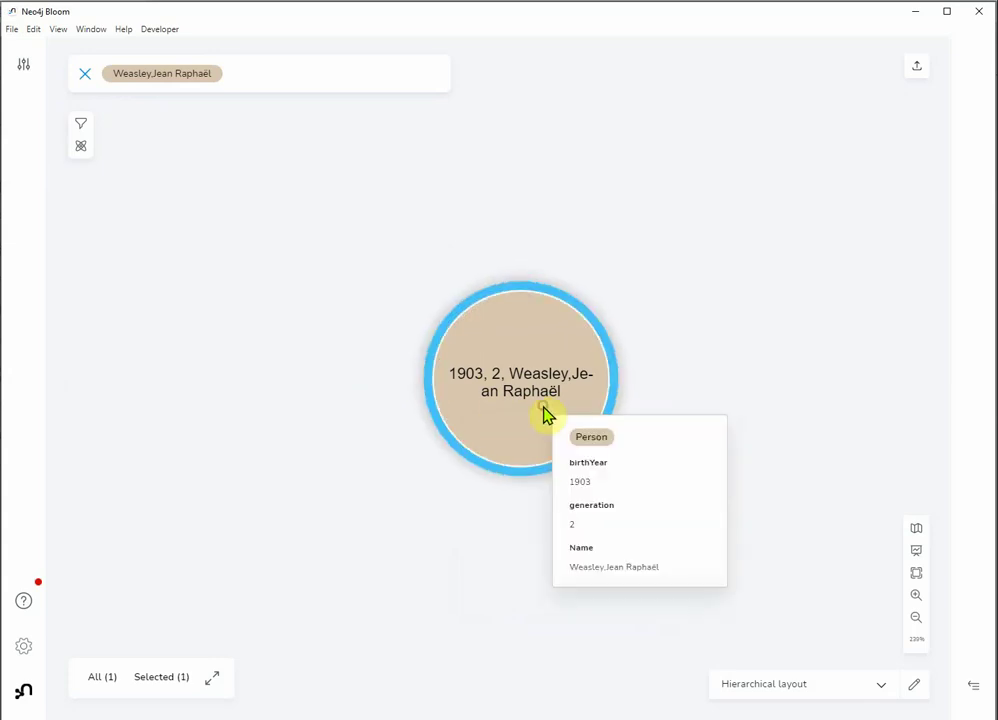
right_click(546, 412)
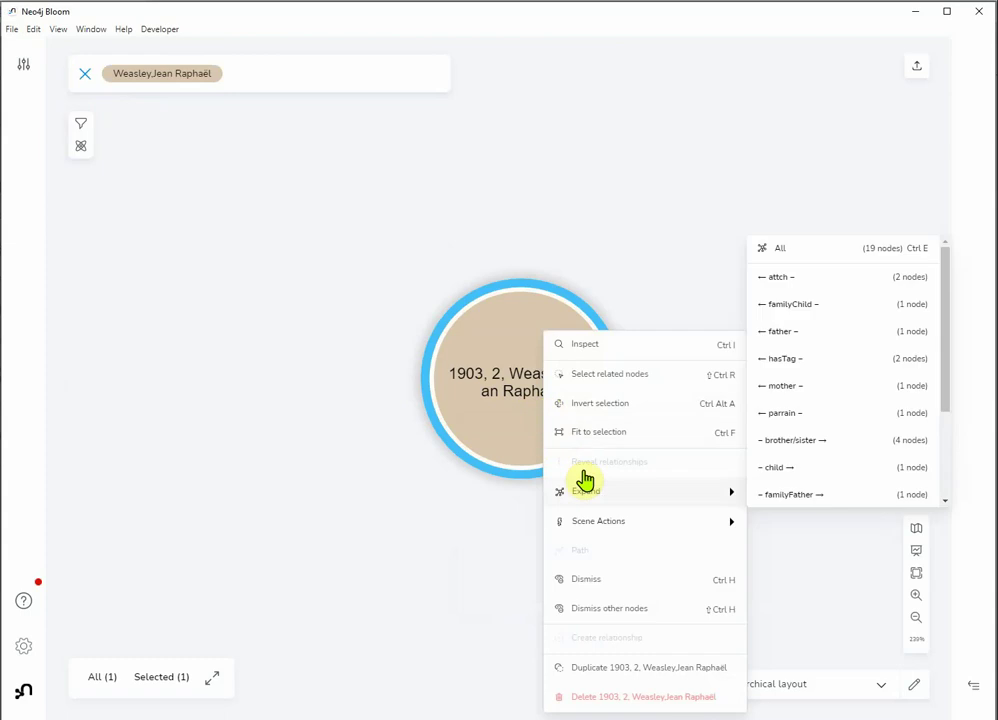
mouse_move(613, 524)
click(823, 628)
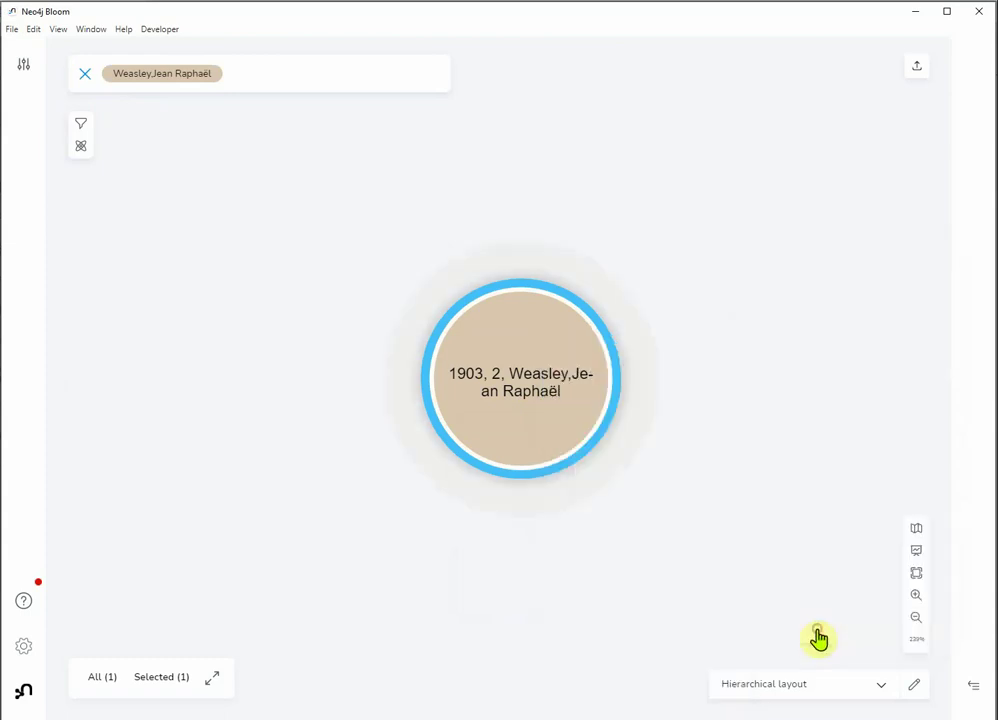
scroll(645, 563, down, 5)
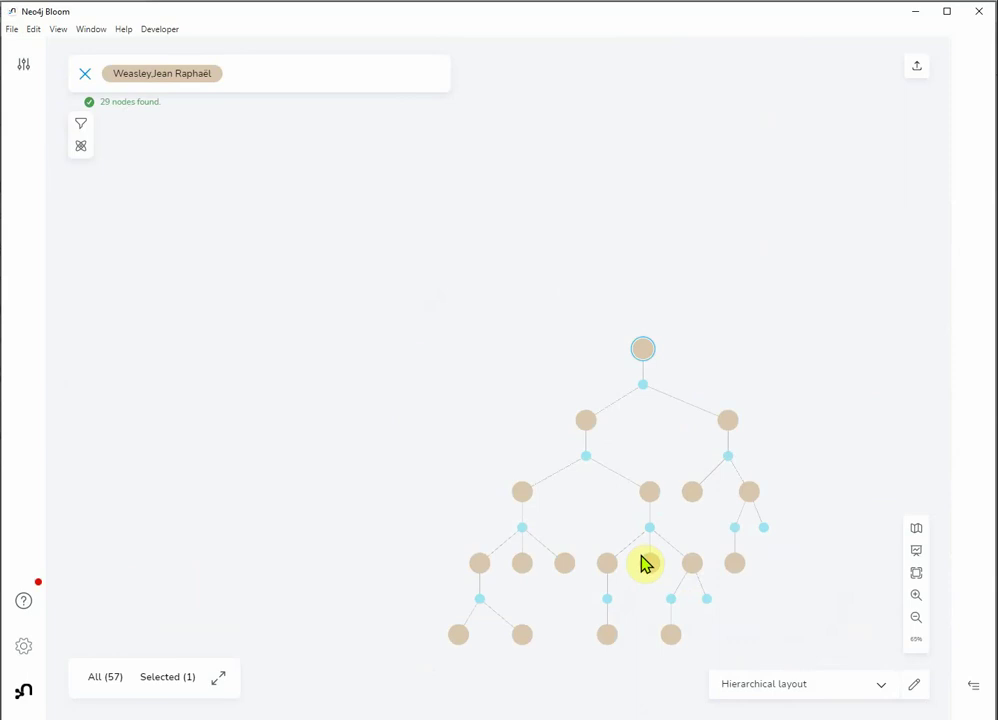
Step: Inspect the full property list of the person at the top of the tree, including the media and name entries
double_click(643, 353)
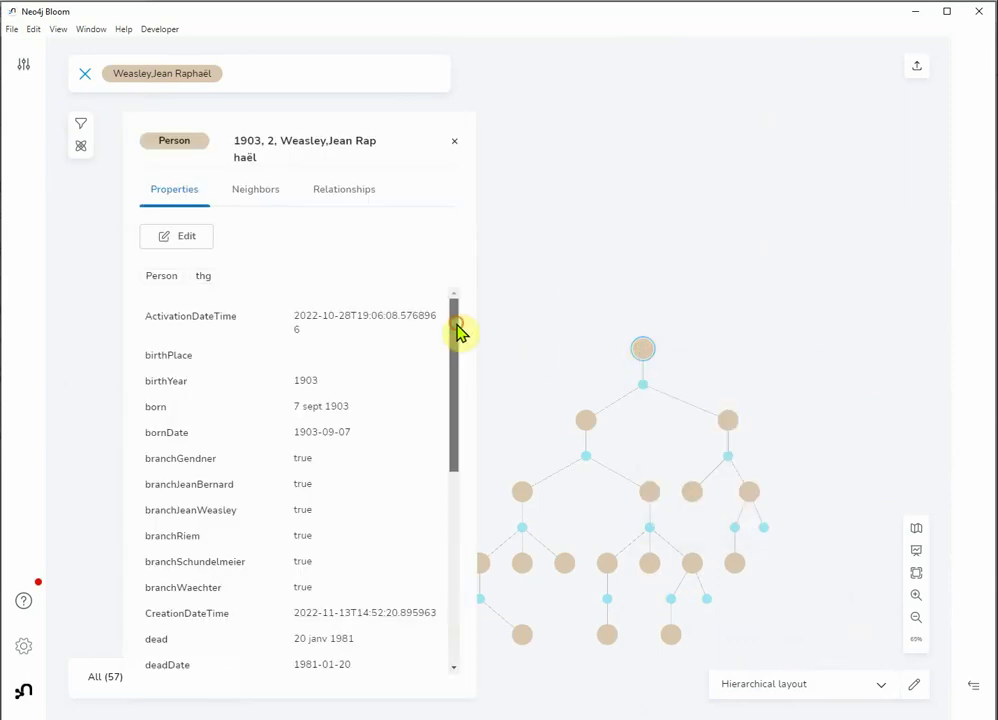
drag(455, 332, 452, 532)
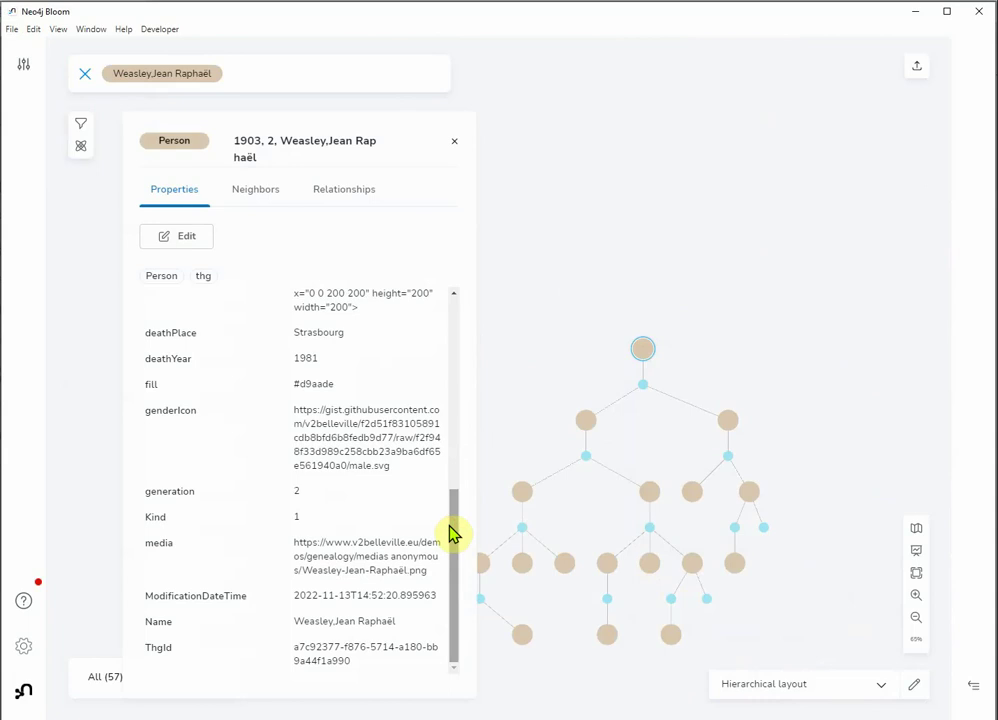
click(454, 141)
Step: Run the ascendance scene action on the same root person to add their ancestors to the scene
right_click(648, 352)
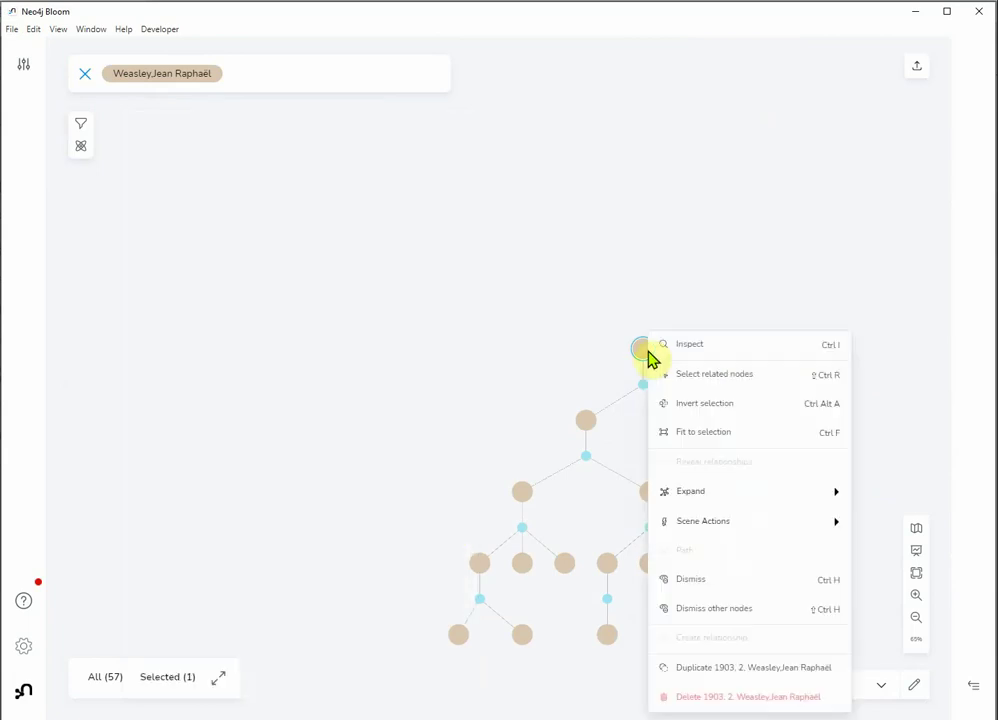
mouse_move(703, 490)
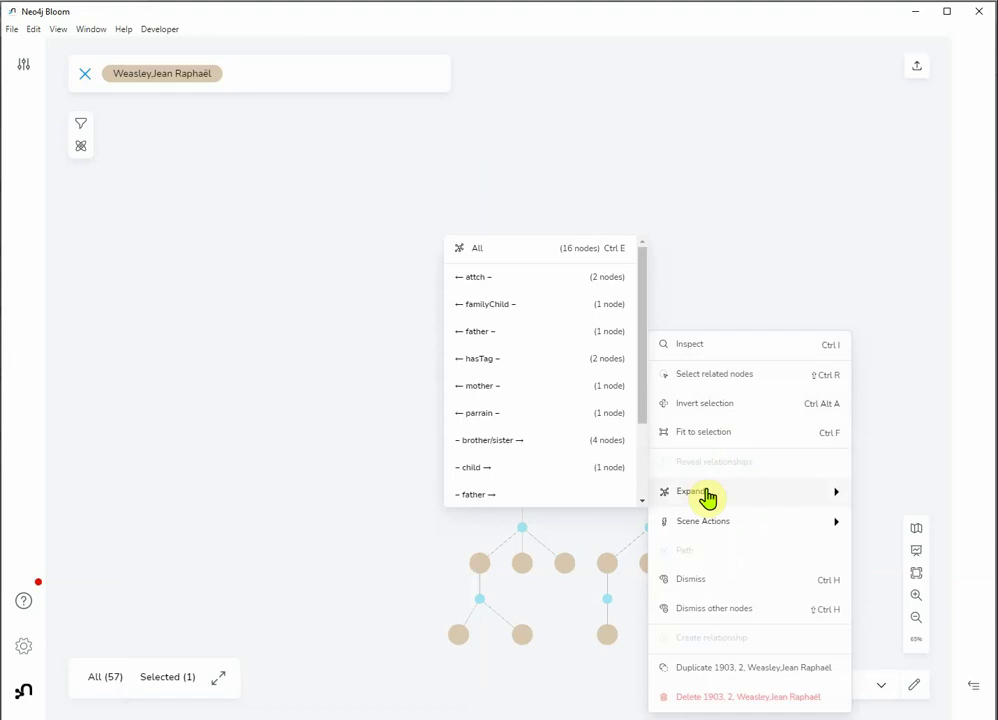
scroll(645, 480, down, 3)
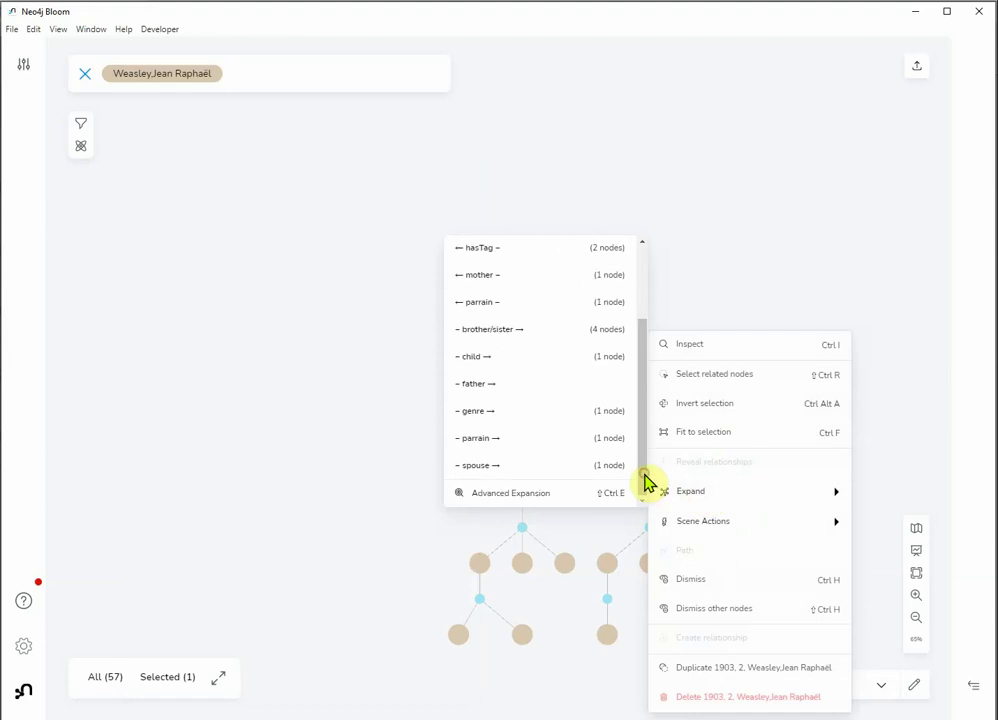
drag(644, 471, 648, 419)
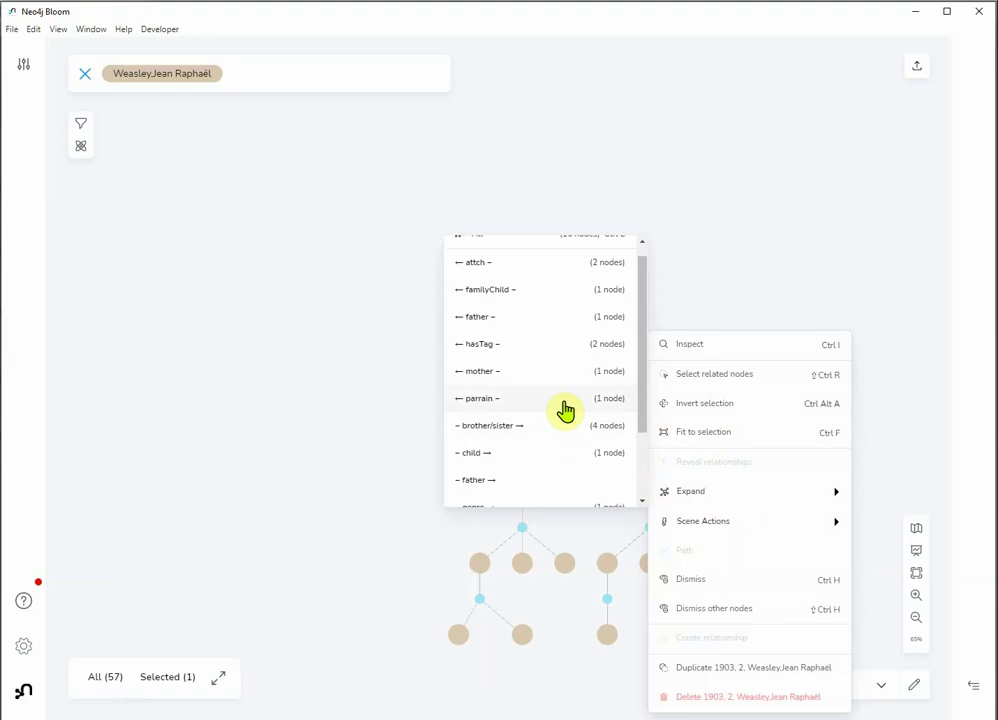
mouse_move(720, 525)
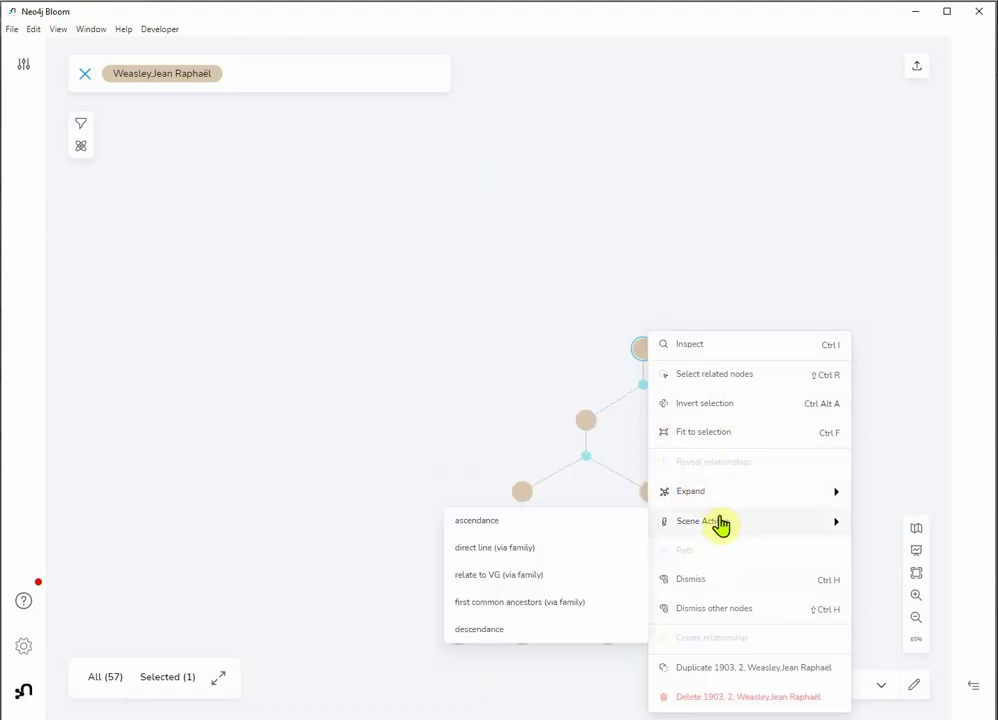
click(619, 521)
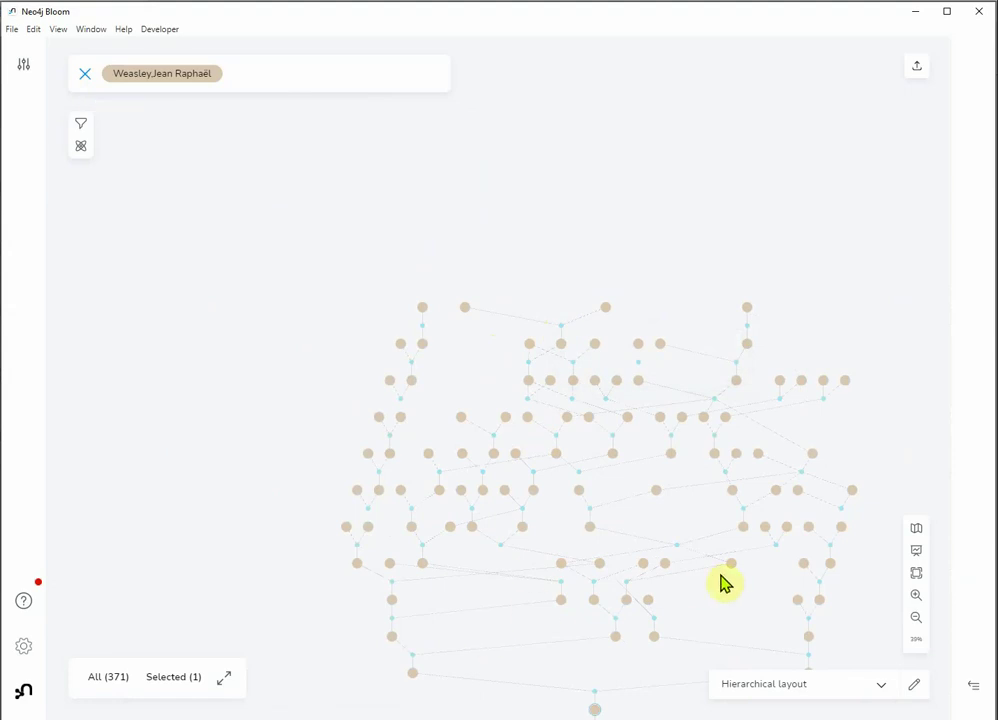
drag(724, 600, 703, 432)
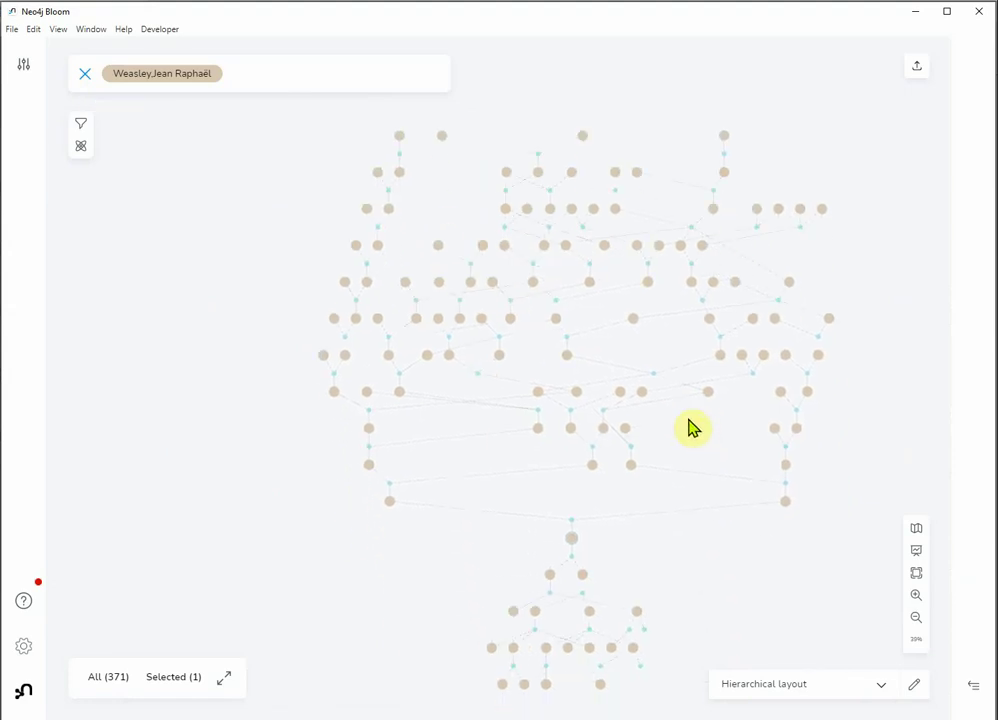
Step: Replace the person search with the saved search phrase "arbre (via family)" and run it
click(267, 78)
click(86, 77)
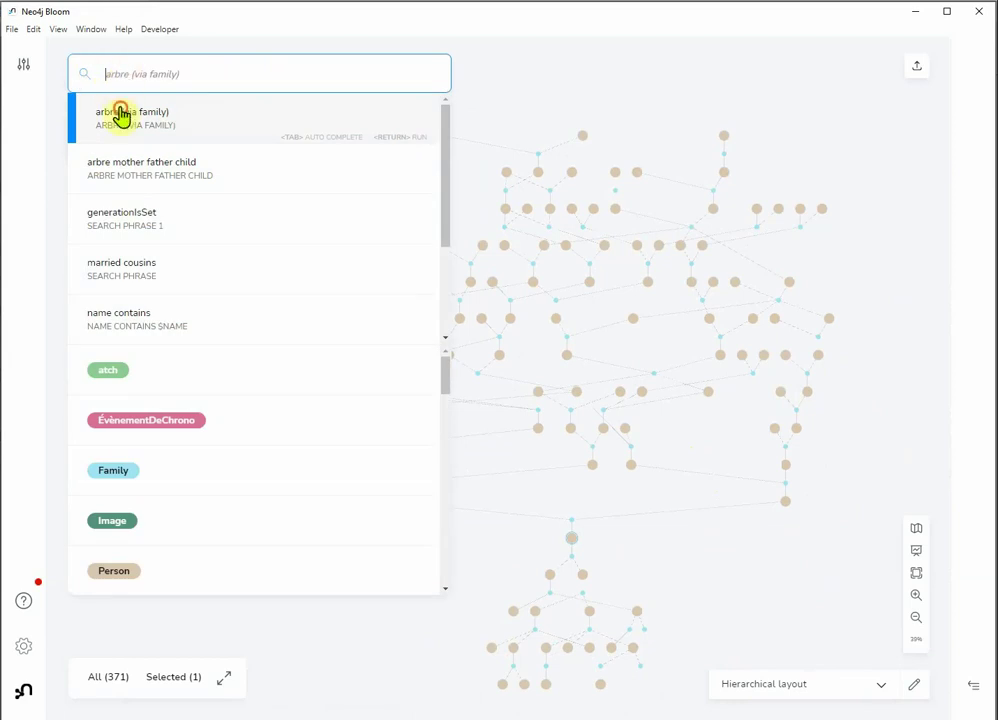
click(121, 116)
click(121, 116)
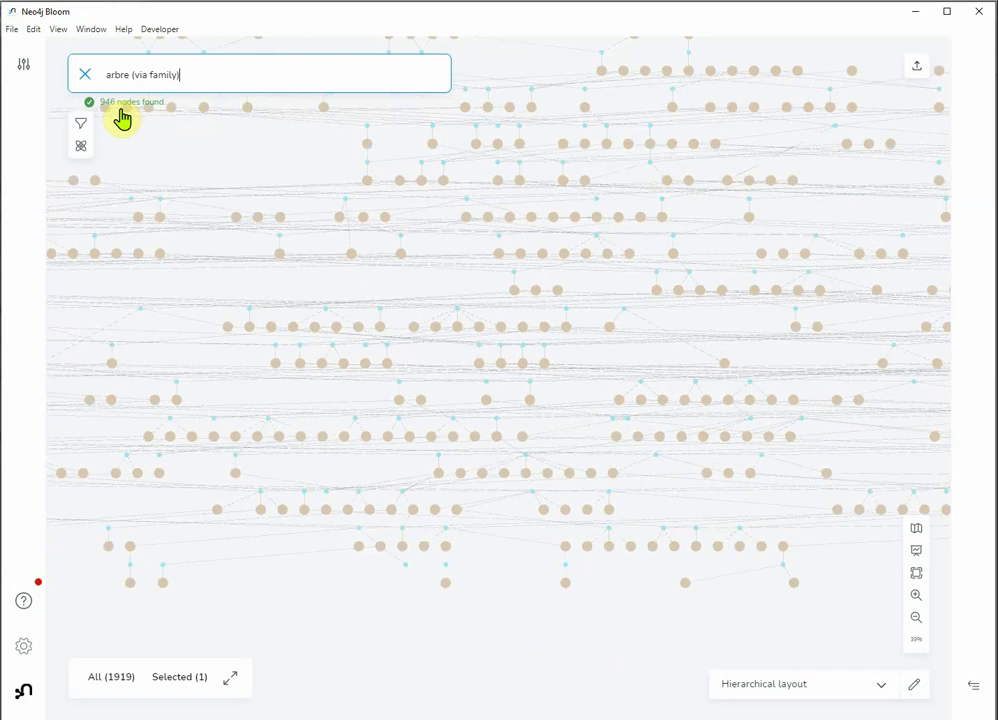
Step: Look over the individual people and family links in the complete tree and clear the whole scene
scroll(548, 368, up, 5)
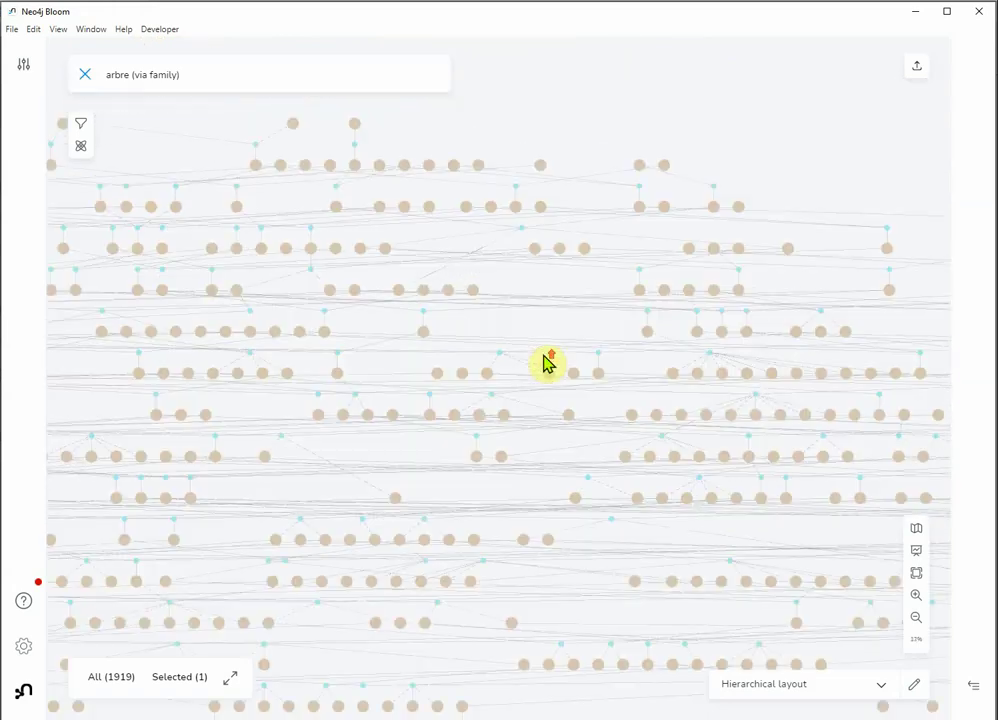
scroll(415, 517, up, 3)
drag(415, 517, 644, 709)
scroll(648, 649, down, 3)
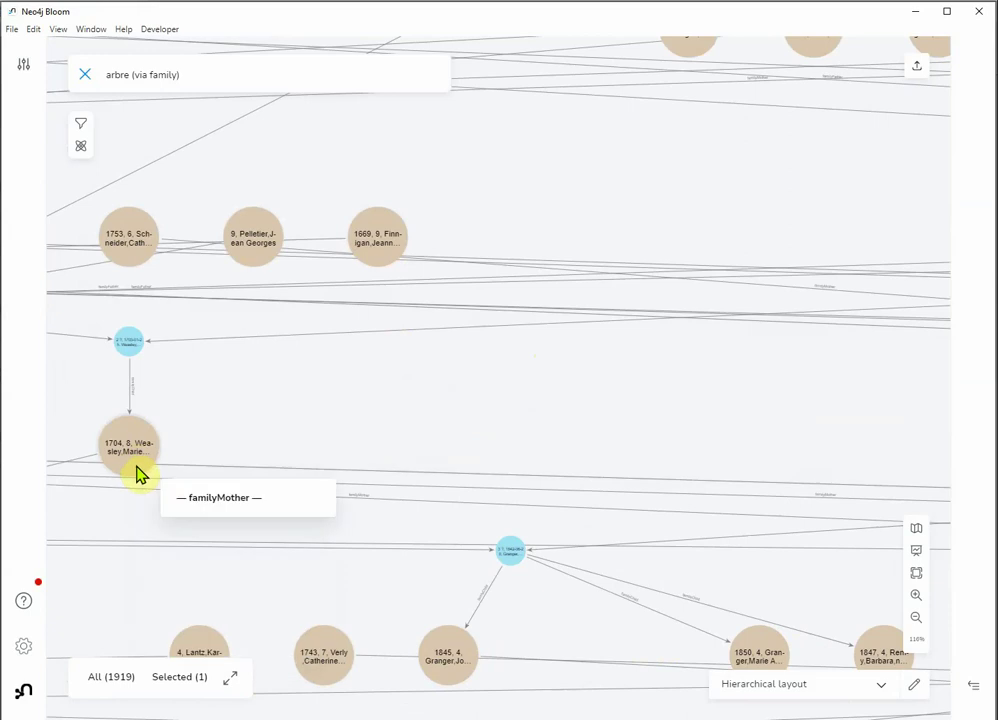
scroll(418, 430, down, 2)
scroll(418, 430, down, 2)
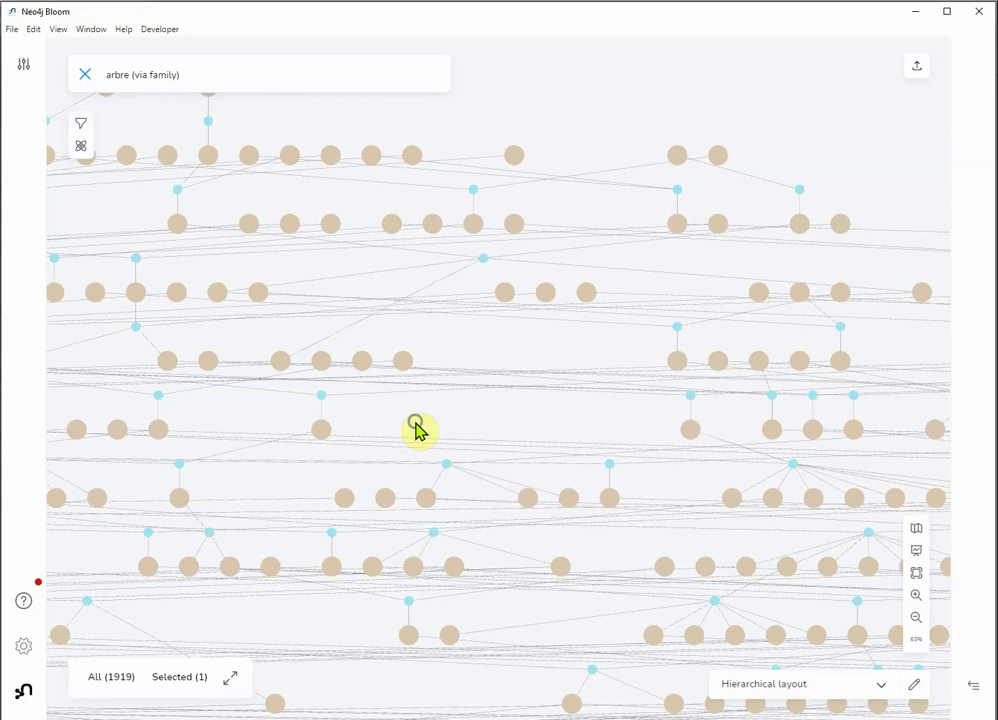
right_click(417, 428)
click(482, 549)
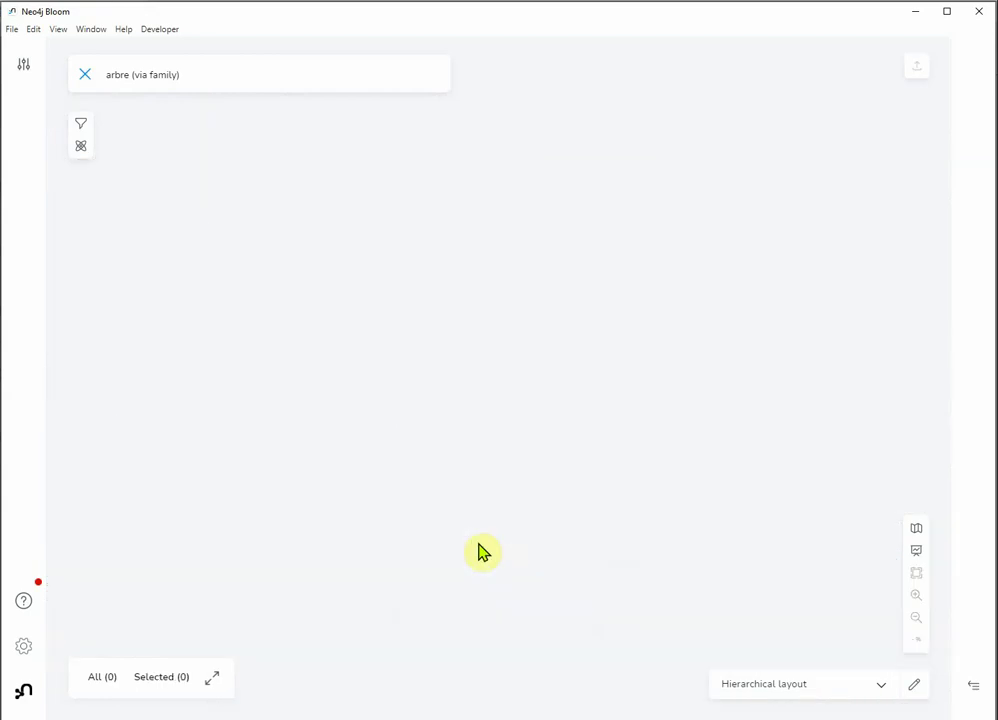
Step: Run the saved search phrase "arbre mother father child" and display the result in the force-based layout
click(84, 75)
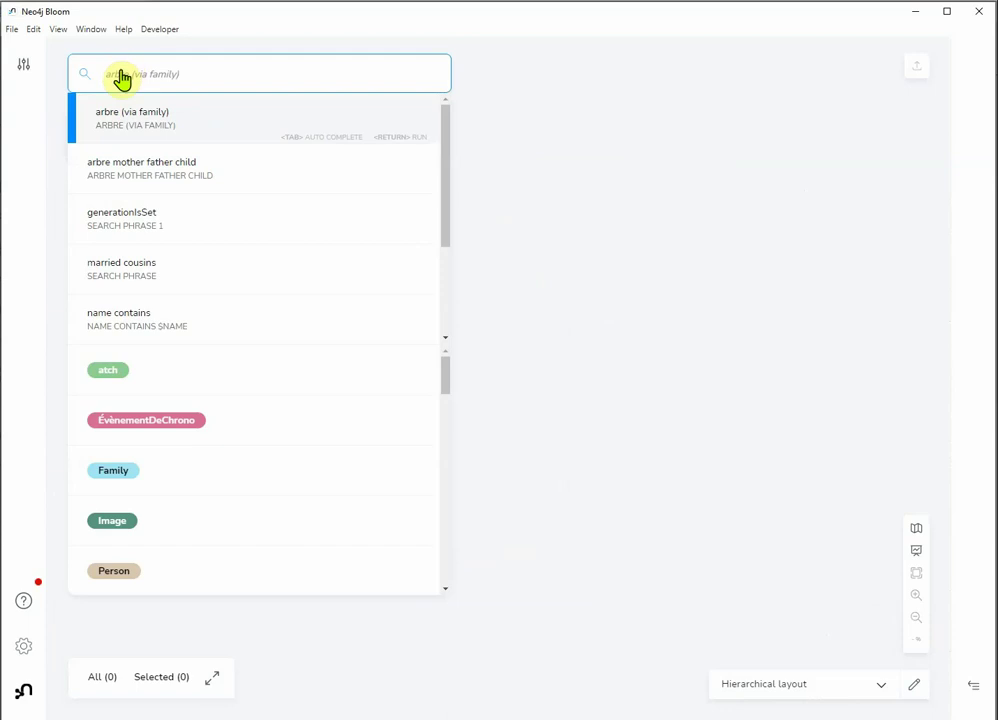
click(151, 165)
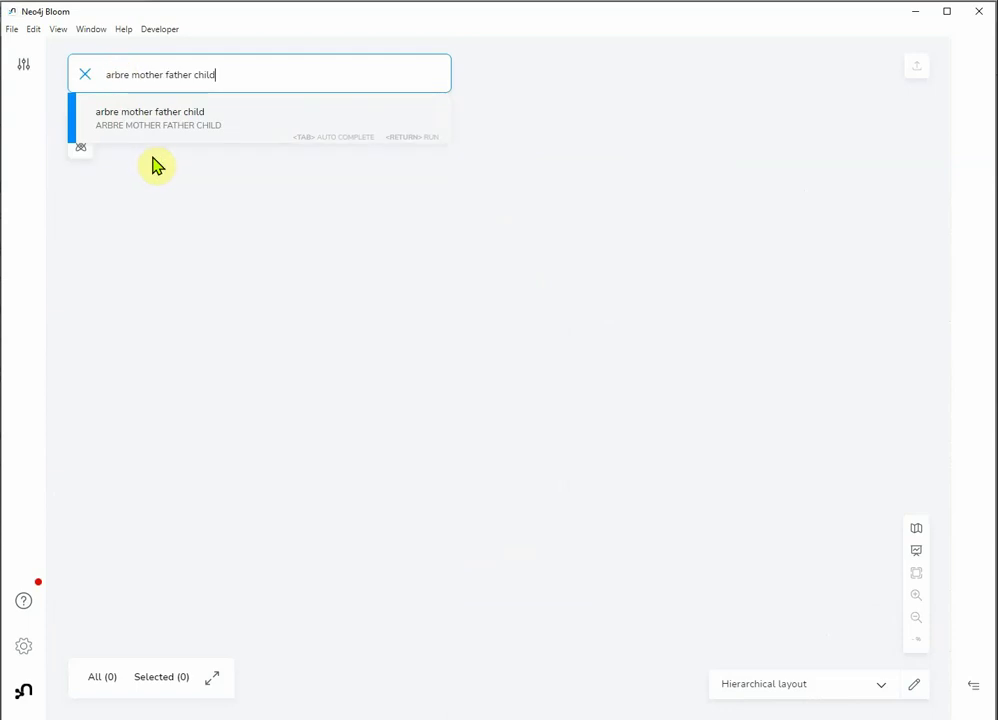
key(Return)
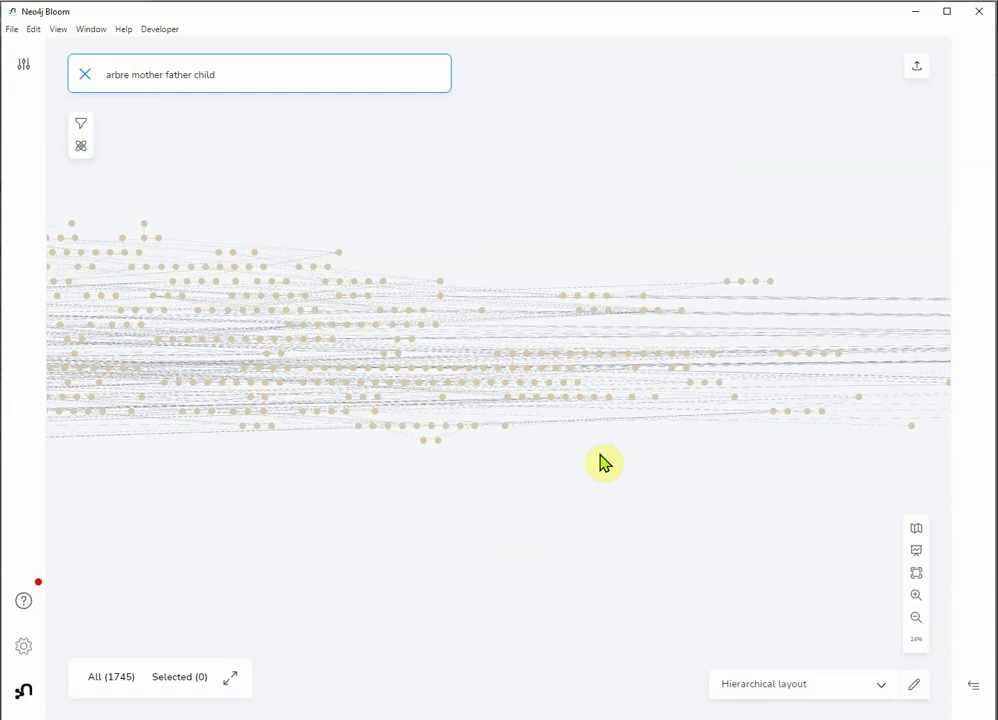
click(860, 688)
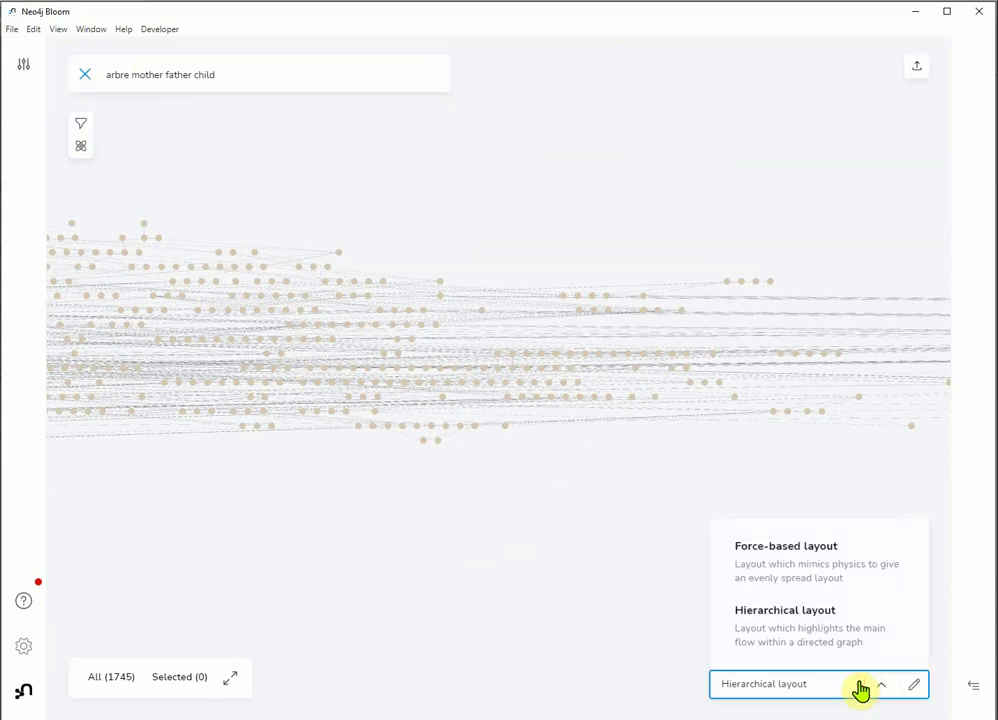
click(831, 553)
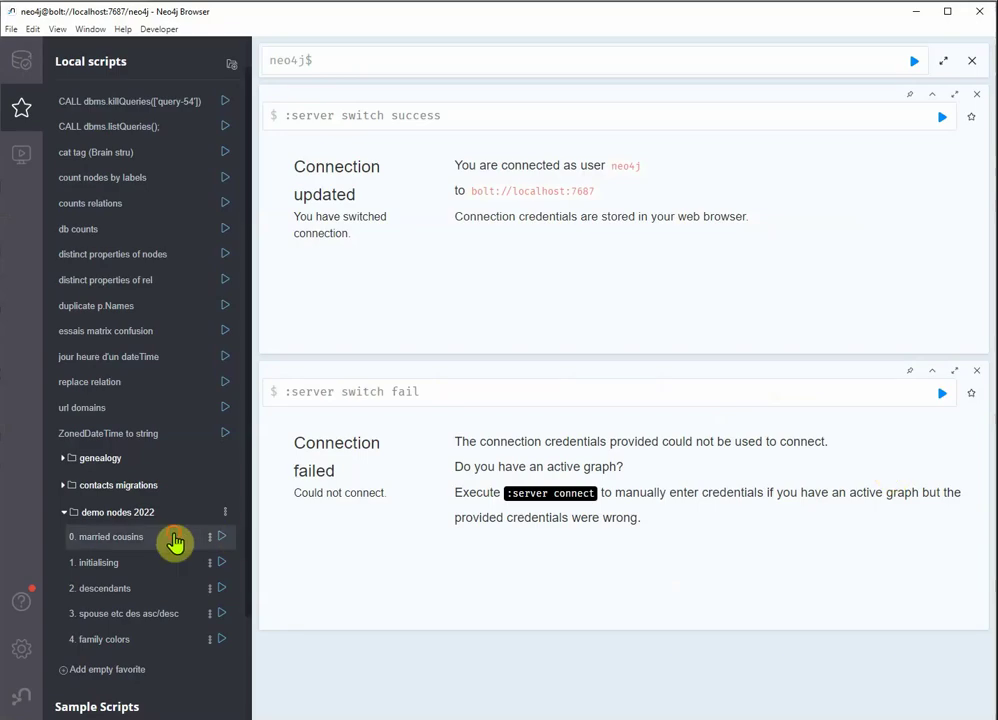
Step: In Neo4j Browser, load the local script "0. married cousins" and run it to set the relationships' highlight property to "red"
click(176, 541)
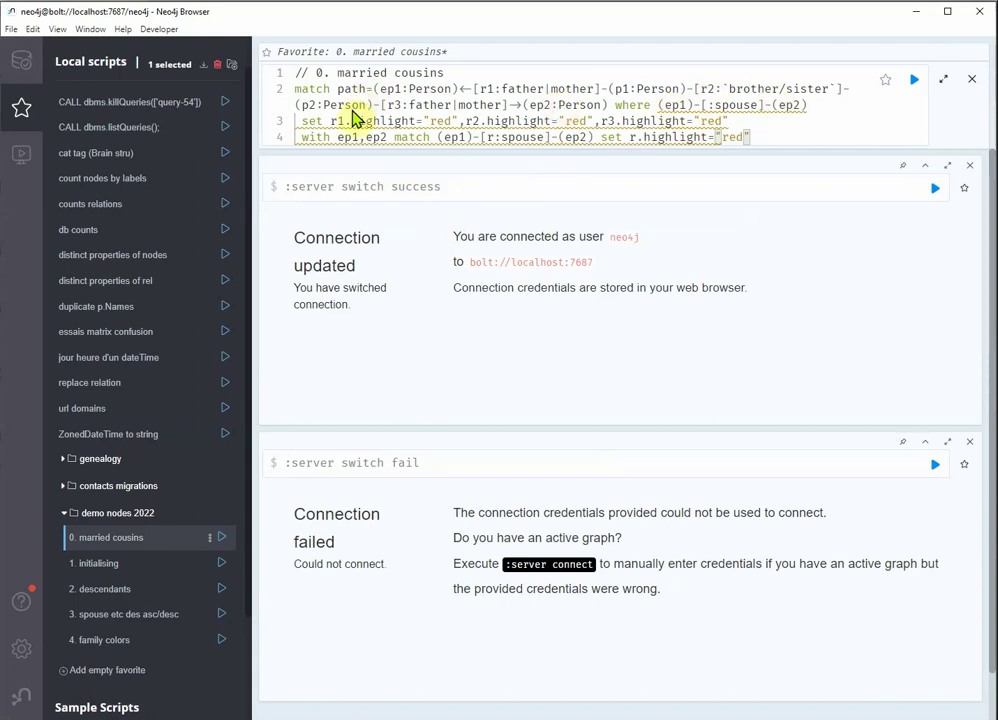
mouse_move(686, 120)
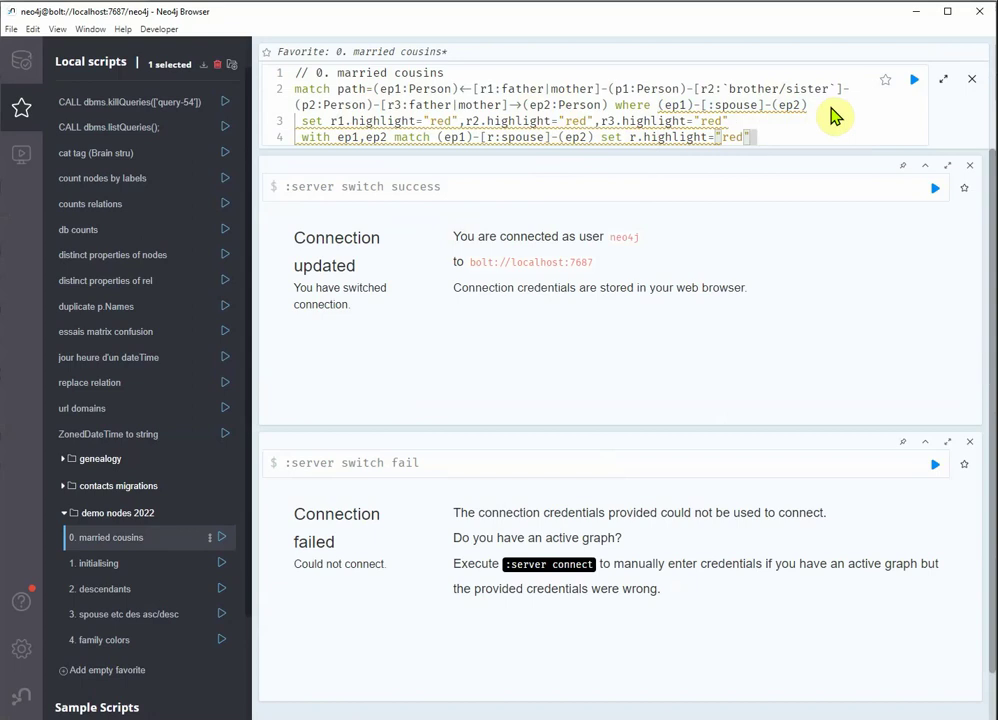
click(913, 79)
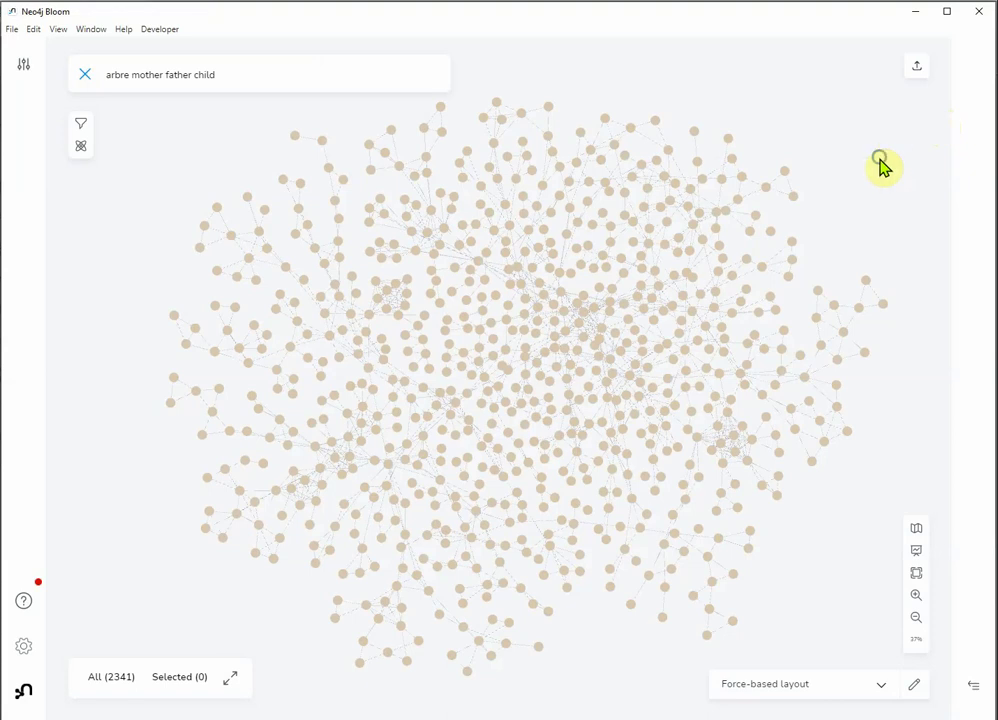
Step: Back in Neo4j Bloom, refresh the scene data and examine the people linked by the red married-cousins relationships
right_click(882, 165)
click(820, 352)
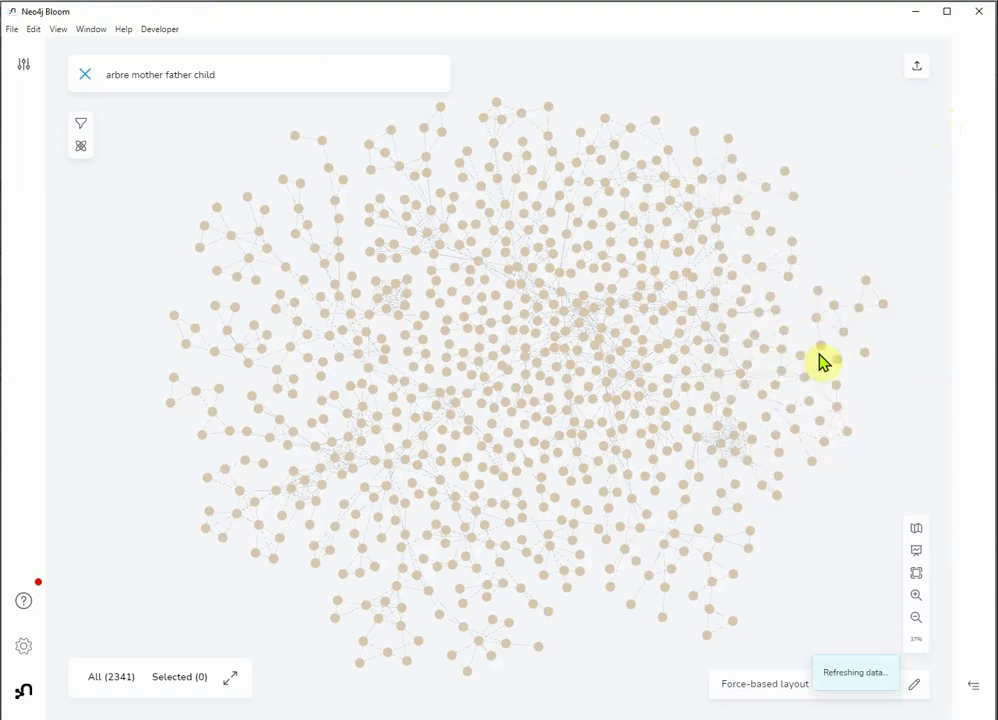
scroll(638, 290, up, 5)
scroll(632, 285, up, 3)
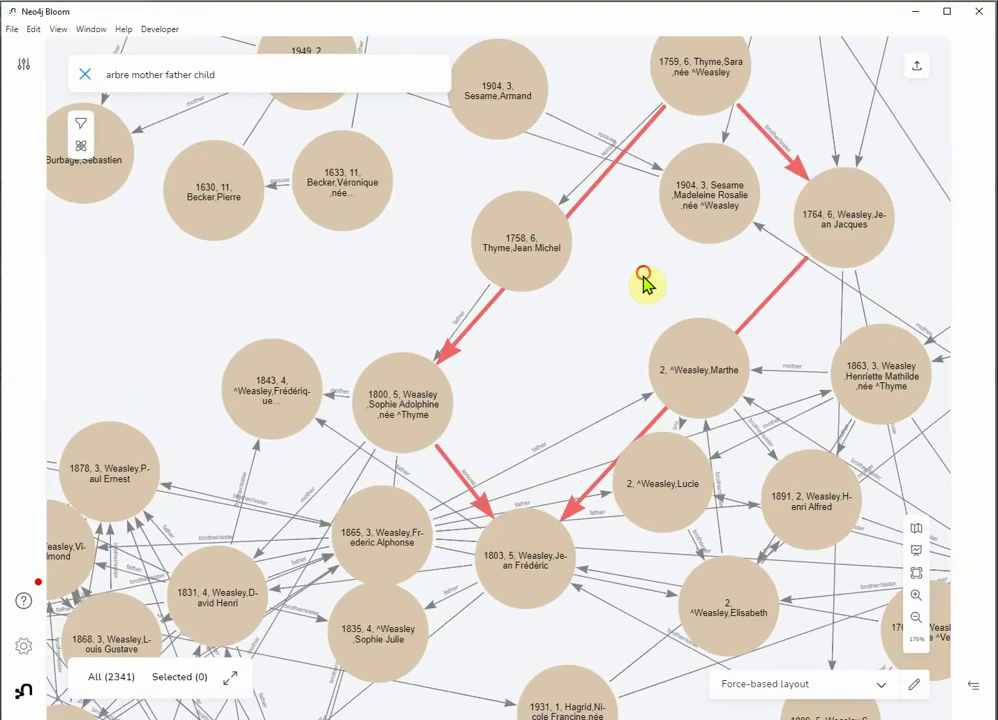
drag(639, 283, 625, 333)
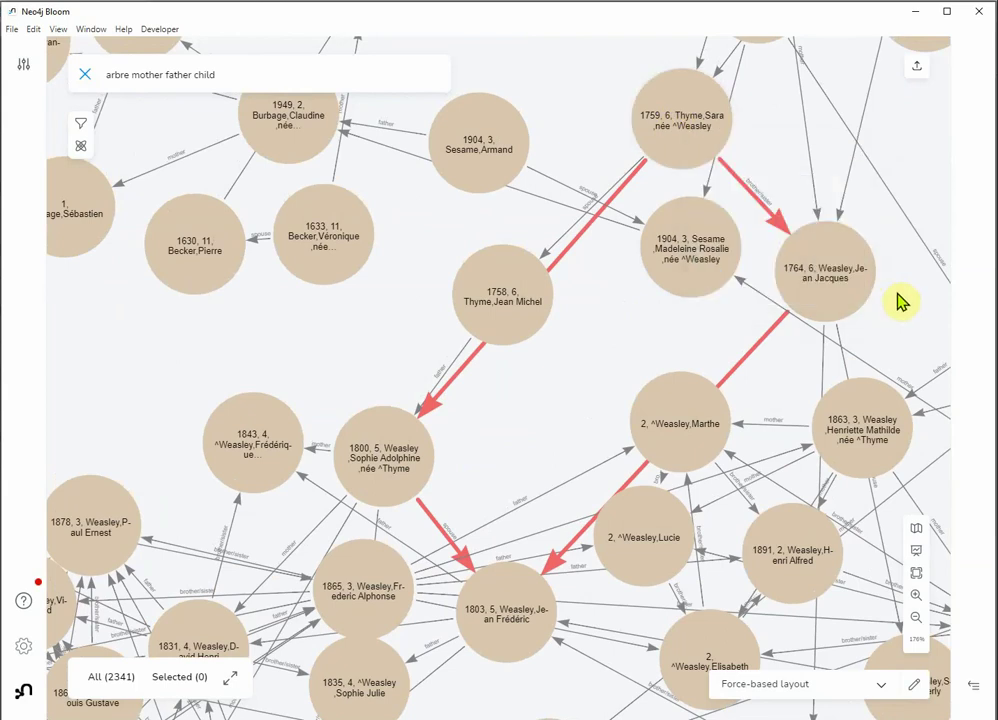
mouse_move(683, 138)
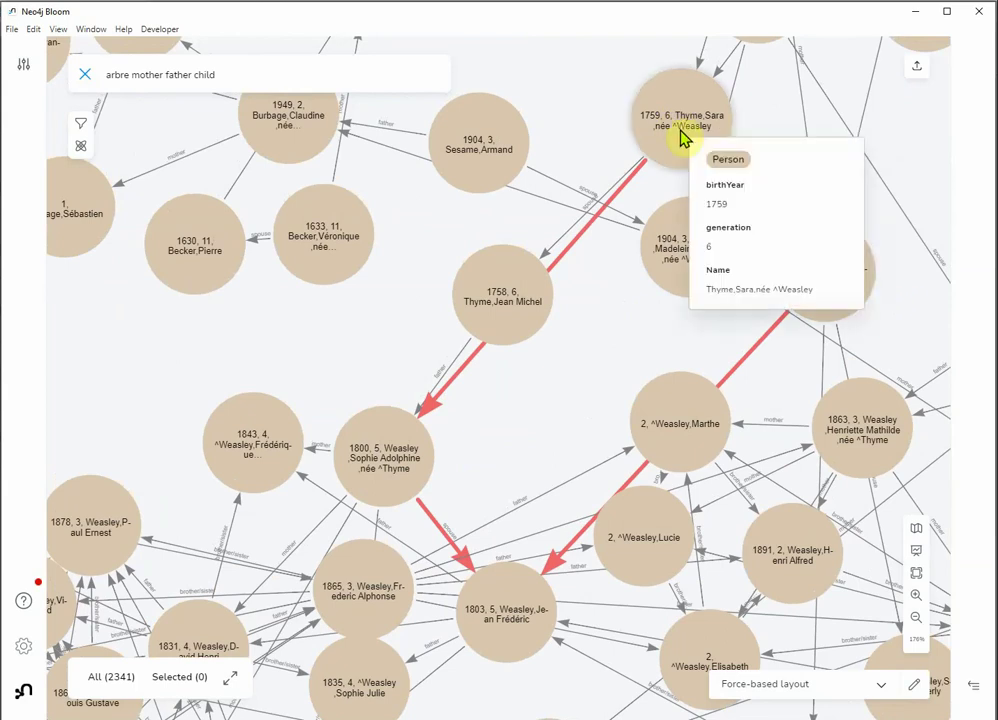
mouse_move(518, 635)
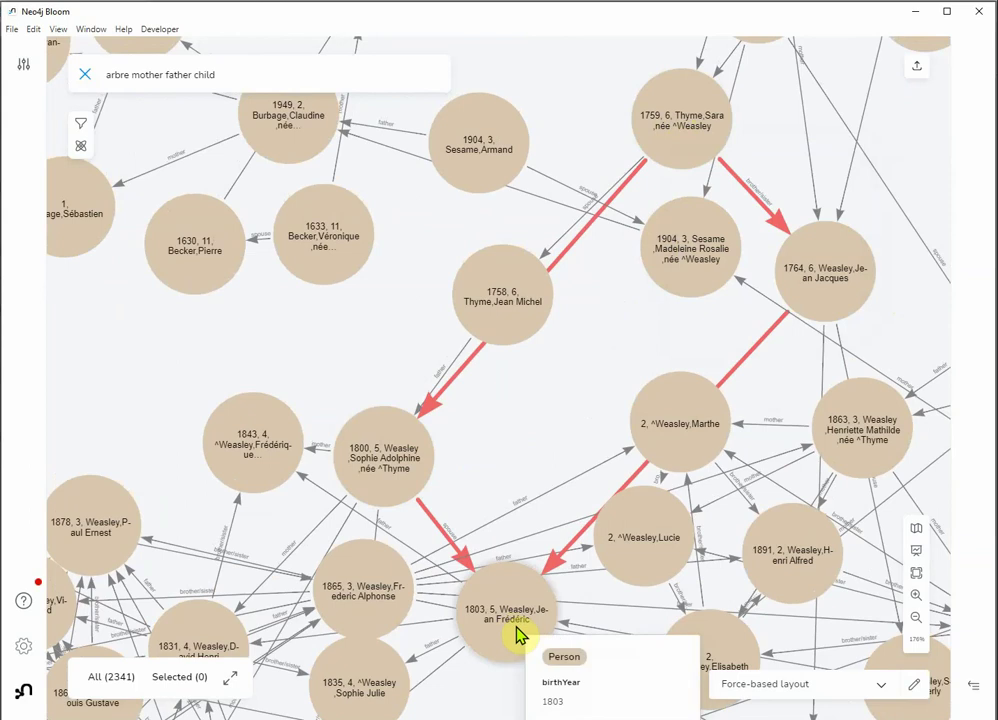
Step: Show the rule-based styling of the brother/sister relationship to review its highlight rule
click(974, 688)
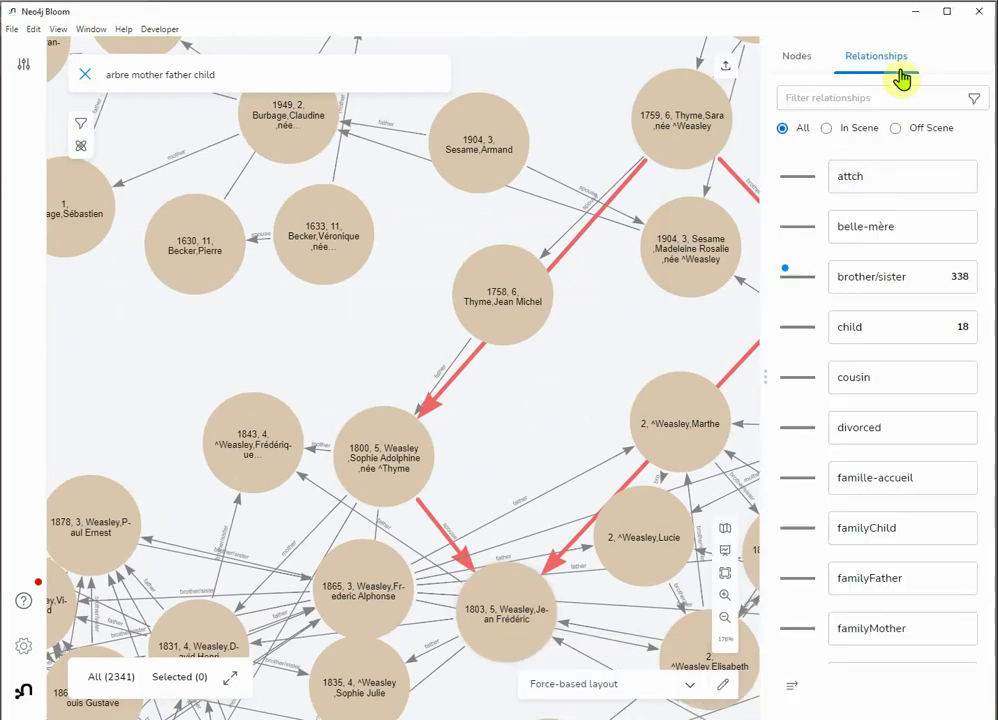
click(800, 284)
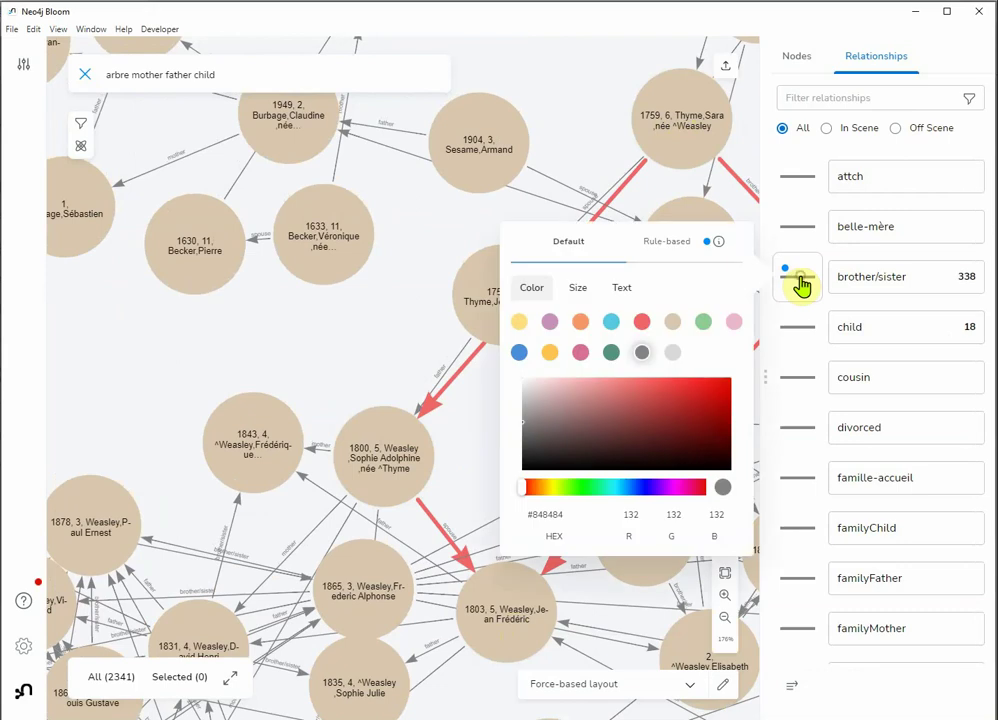
click(676, 254)
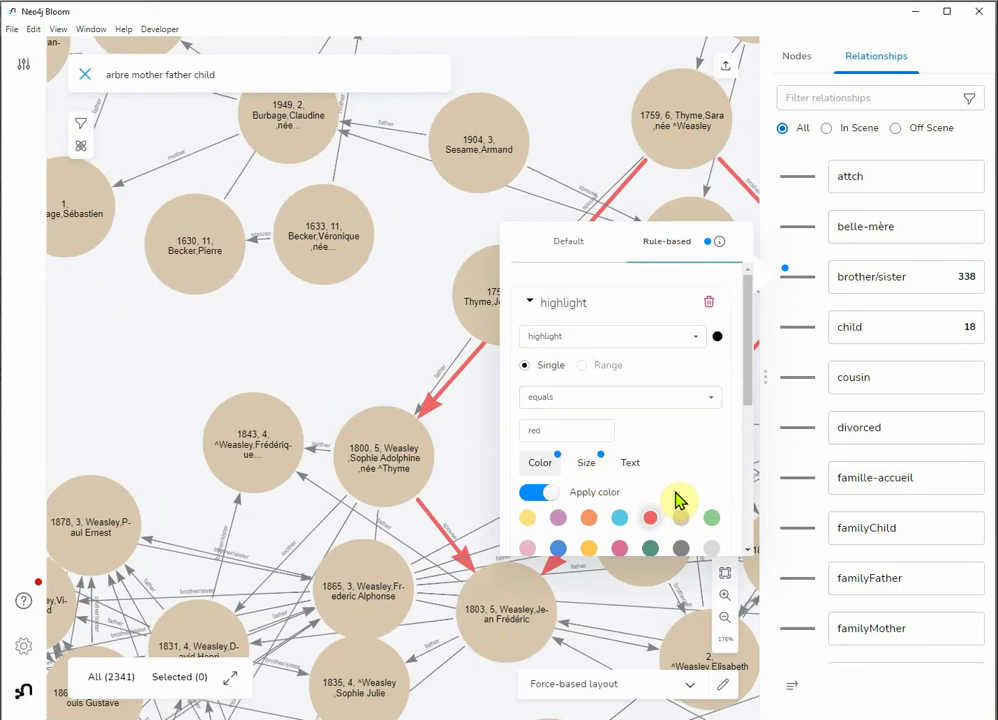
Step: Close the relationship styling and legend, and clear all nodes from the scene
click(798, 692)
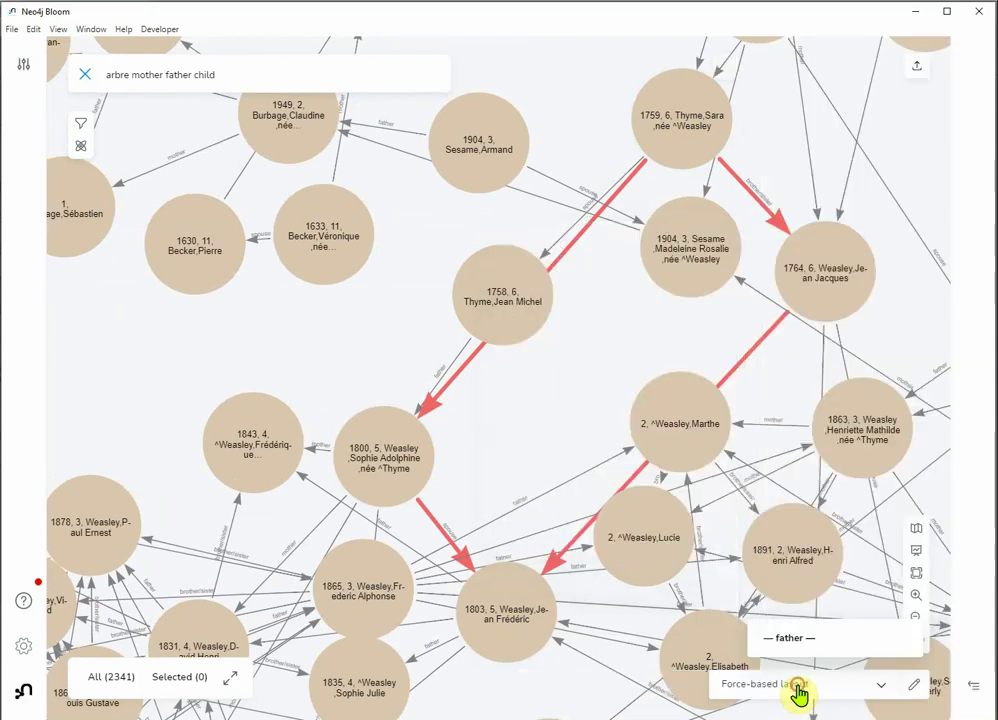
right_click(590, 430)
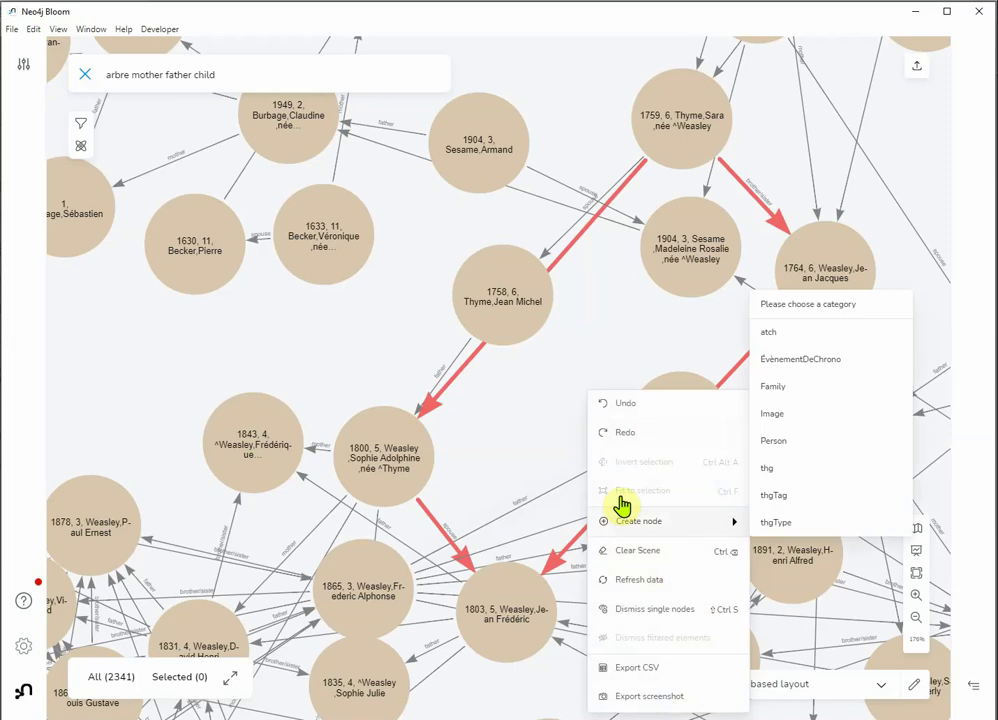
click(650, 553)
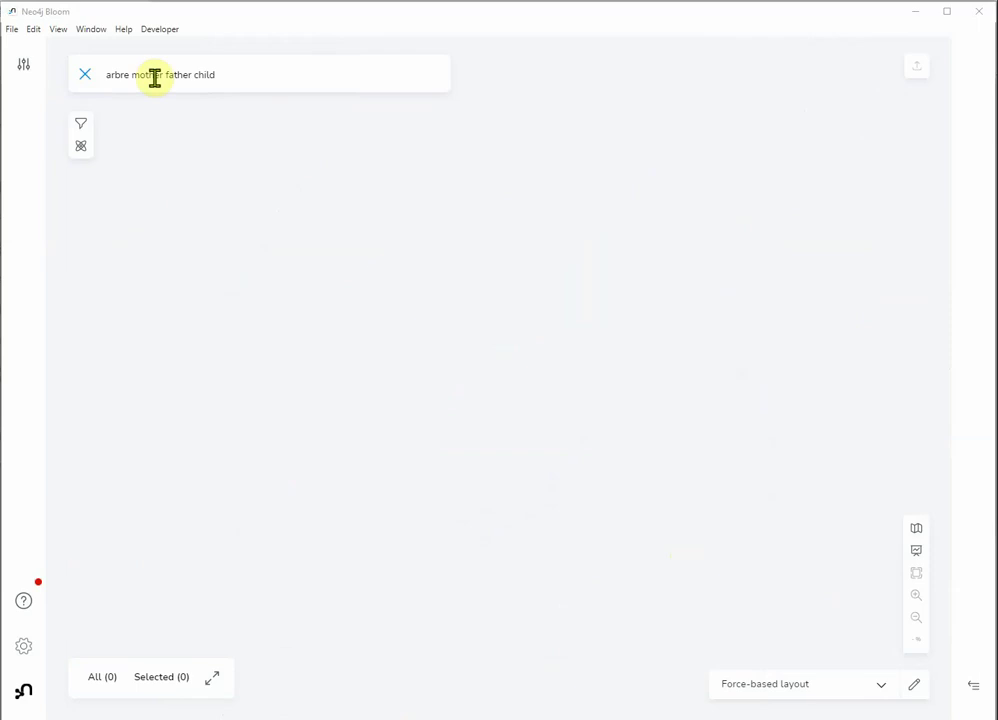
Step: Replace the search phrase with a full-text search for the ancestor's first name
click(84, 77)
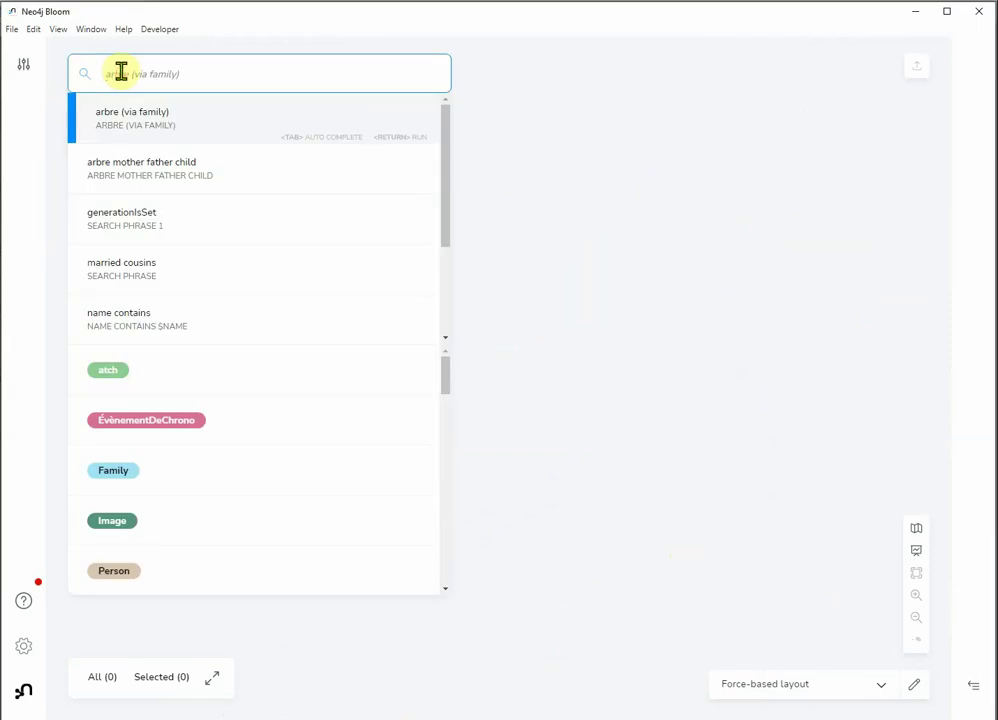
key(Return)
text(Ulrich)
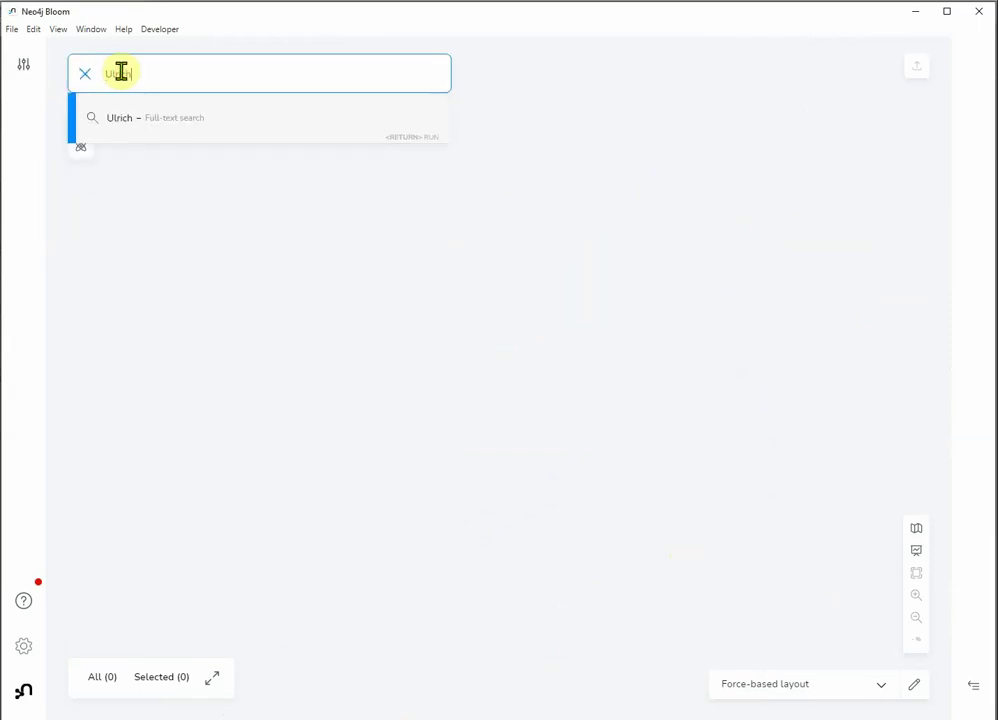
key(Return)
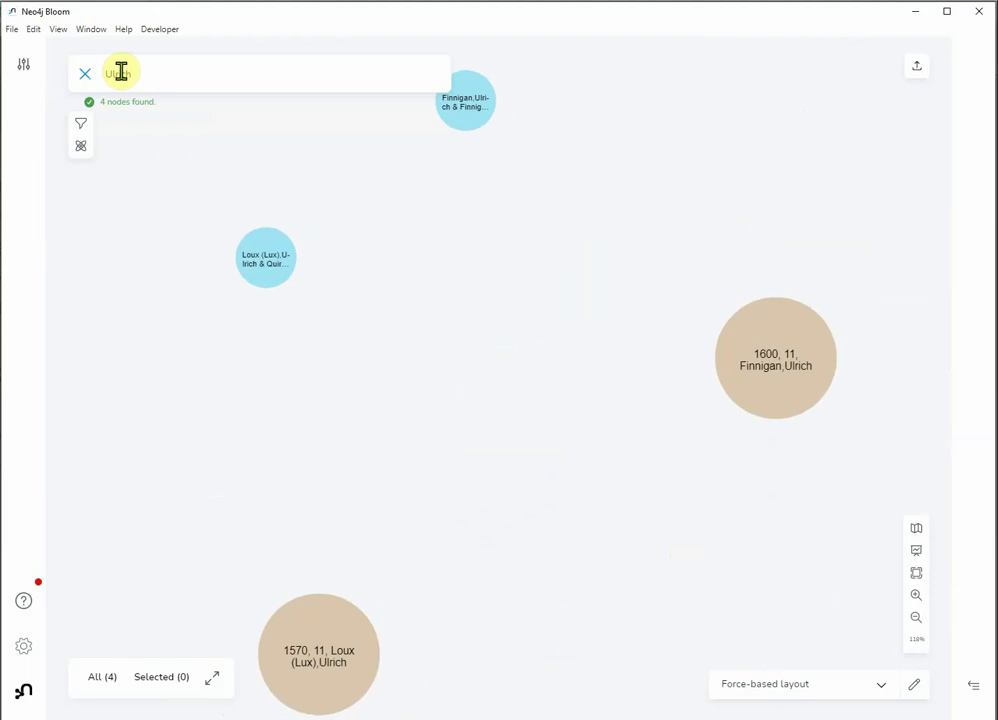
Step: Remove the two family nodes and the person labelled 1570 from the scene, keeping only the person labelled 1600
click(462, 120)
ctrl+click(272, 256)
ctrl+click(323, 645)
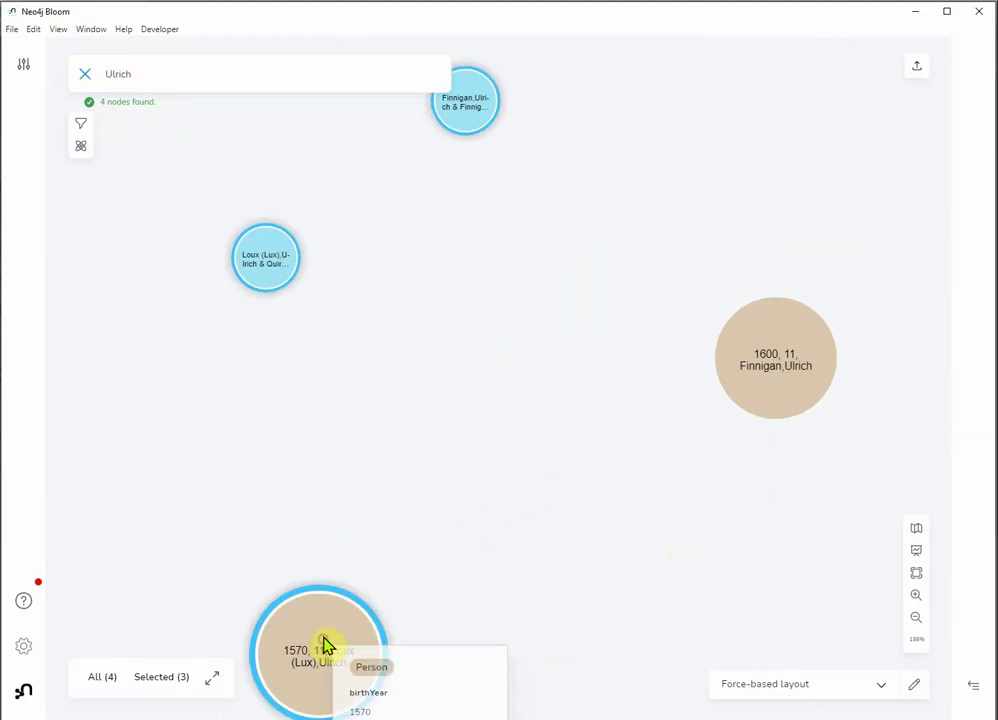
key(ctrl+BackSpace)
Step: Run the "relate to VG (via family)" scene action on the remaining person and arrange the graph in the hierarchical layout
click(742, 379)
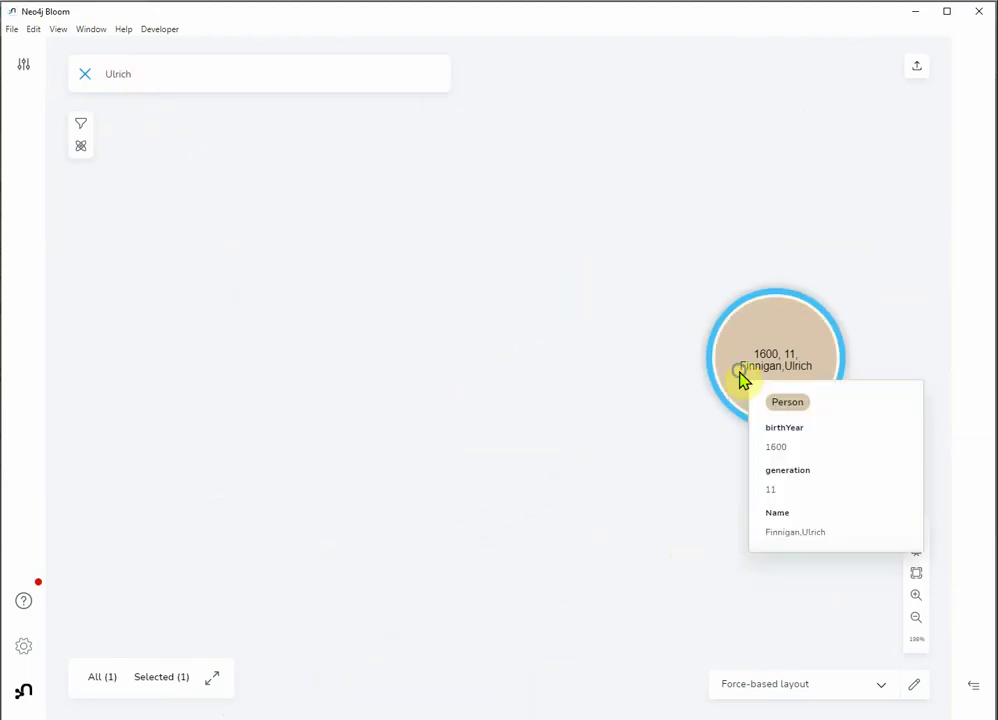
right_click(742, 378)
mouse_move(784, 512)
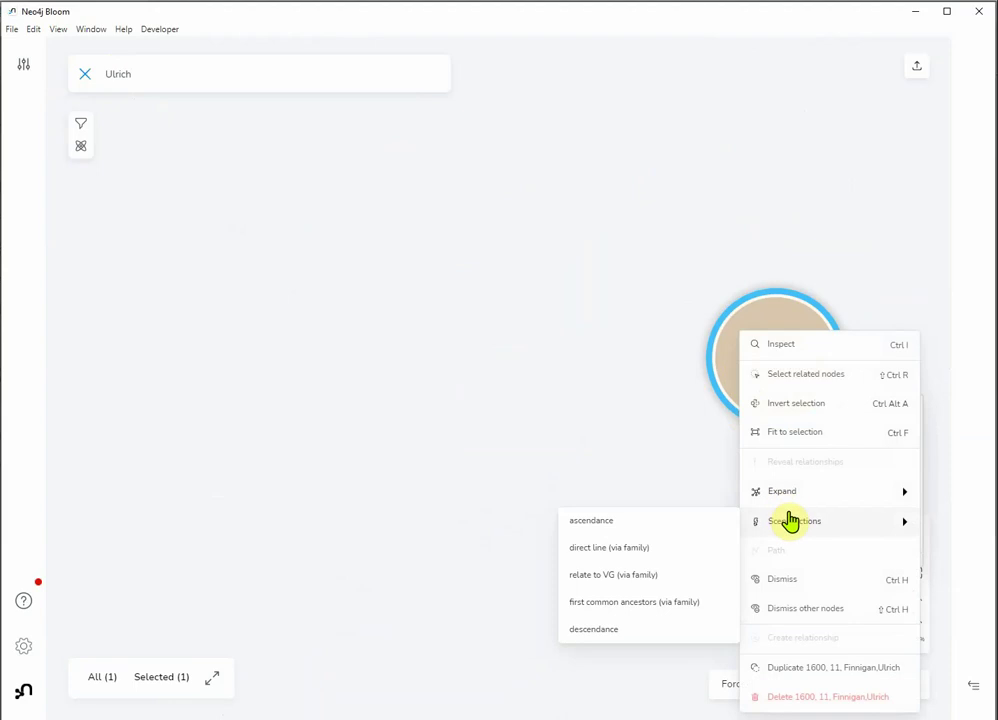
click(703, 585)
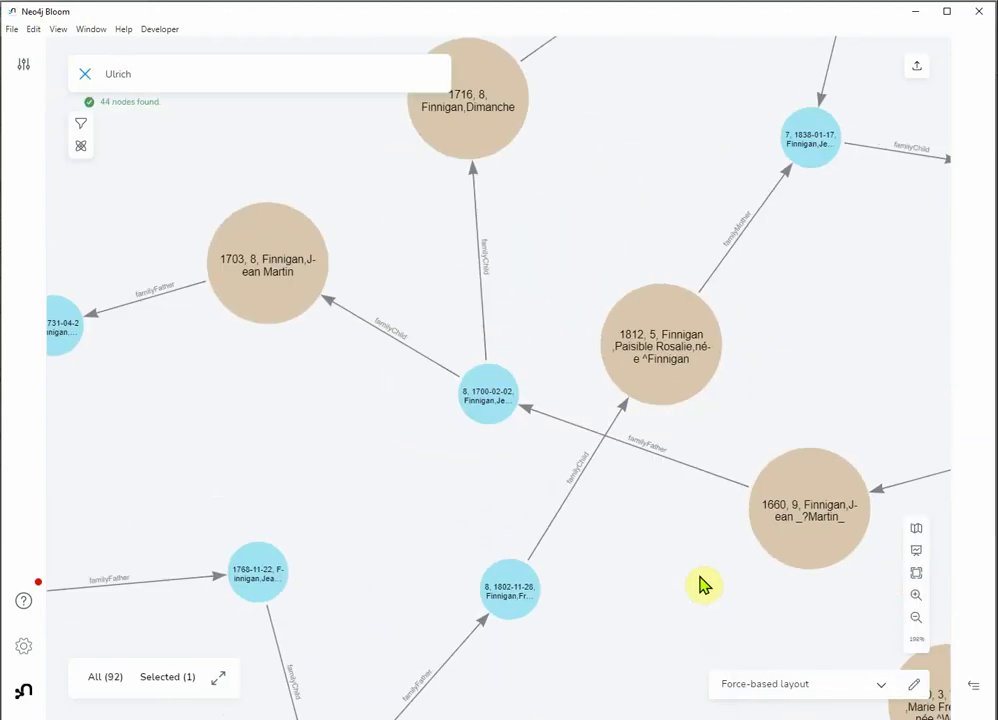
scroll(703, 585, down, 5)
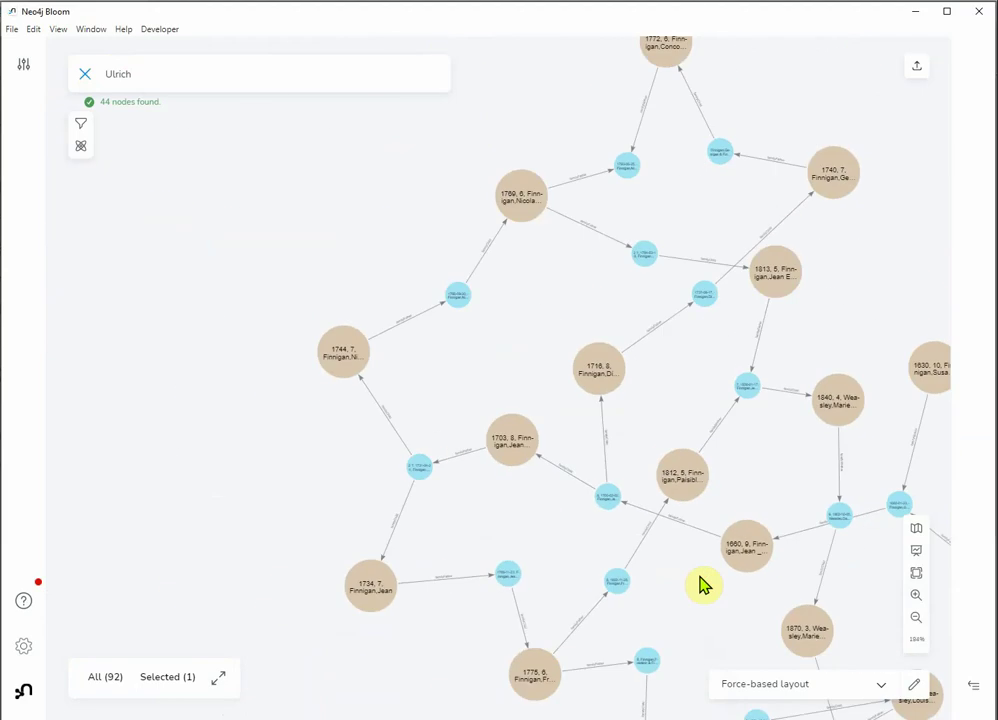
scroll(703, 585, down, 1)
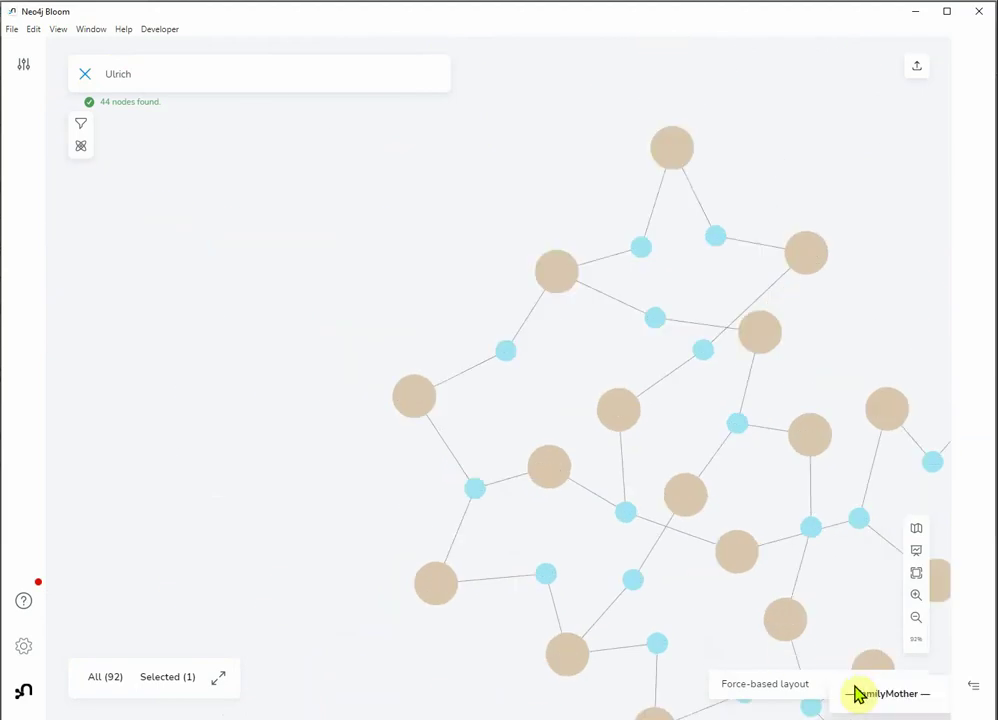
click(791, 688)
click(791, 636)
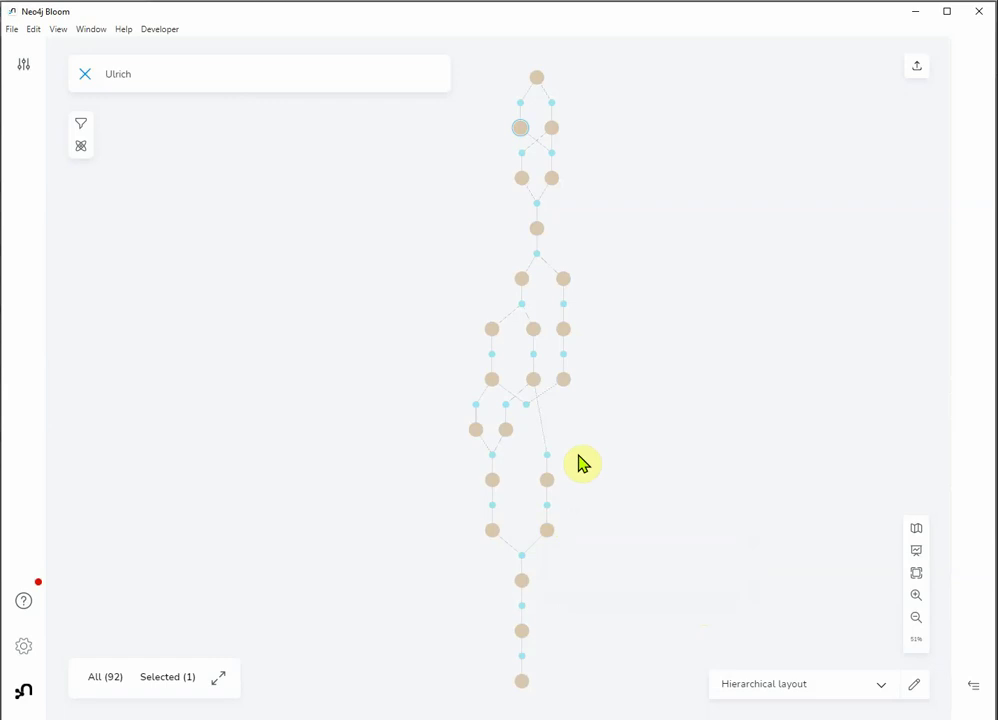
Step: Expand the generation 3 person labelled 1858 along the outgoing brother/sister relationship and place the sibling beside that person
scroll(527, 538, up, 5)
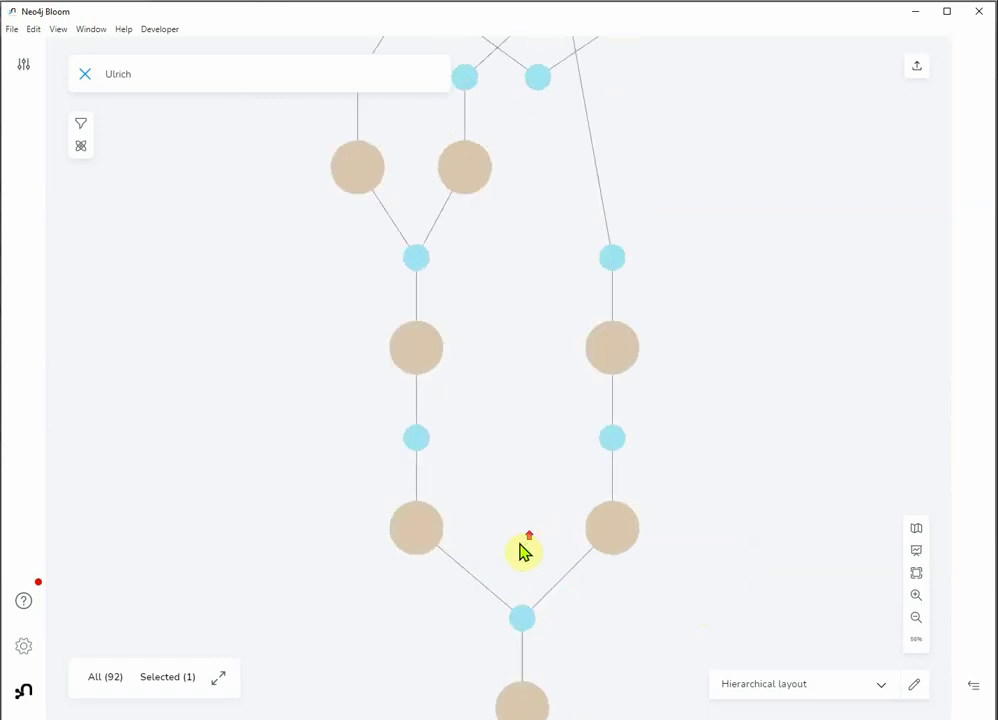
scroll(524, 553, up, 1)
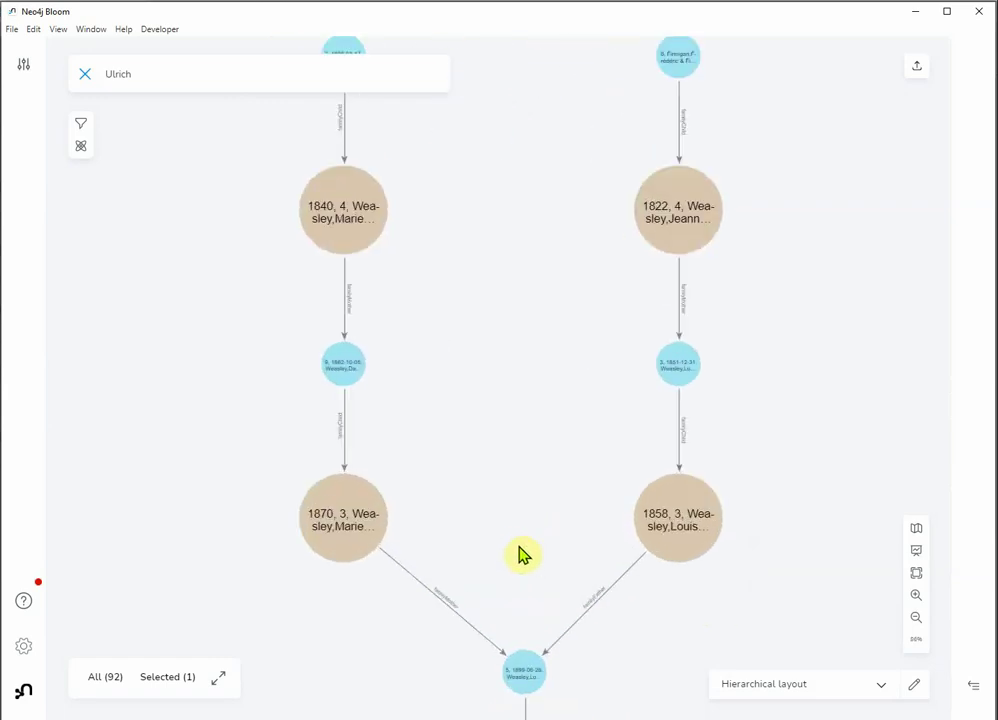
right_click(684, 527)
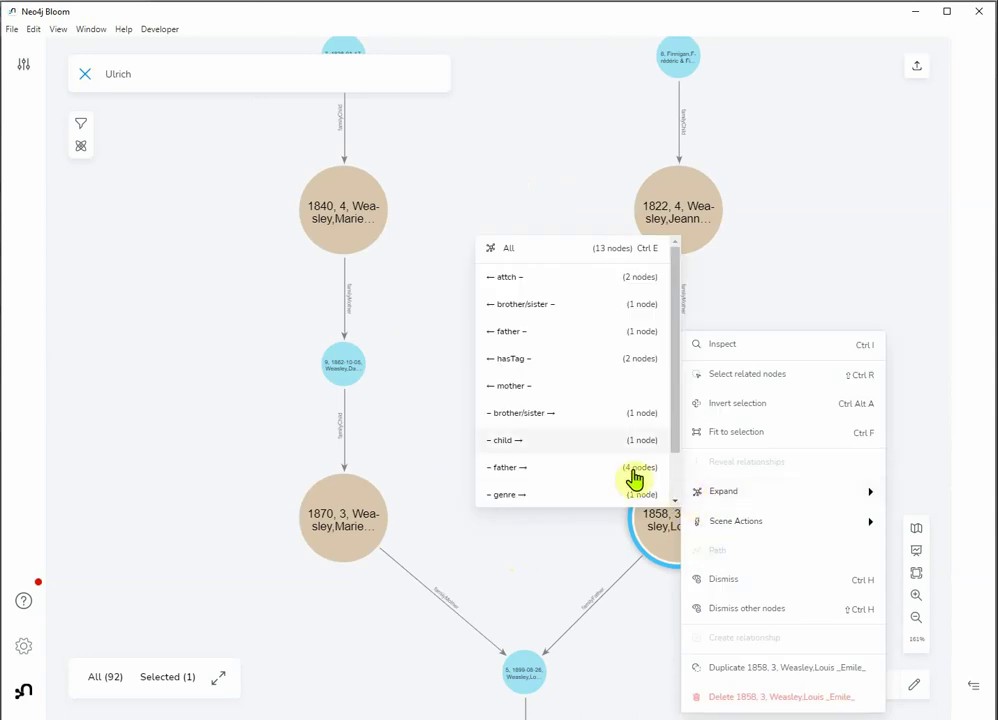
click(572, 414)
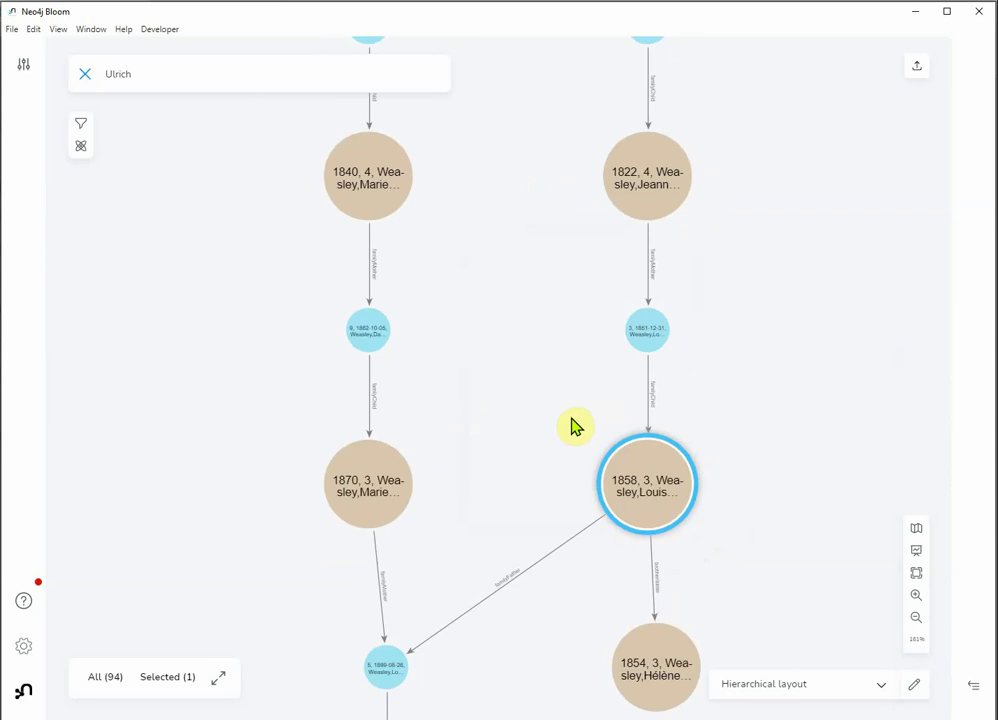
drag(673, 657, 800, 487)
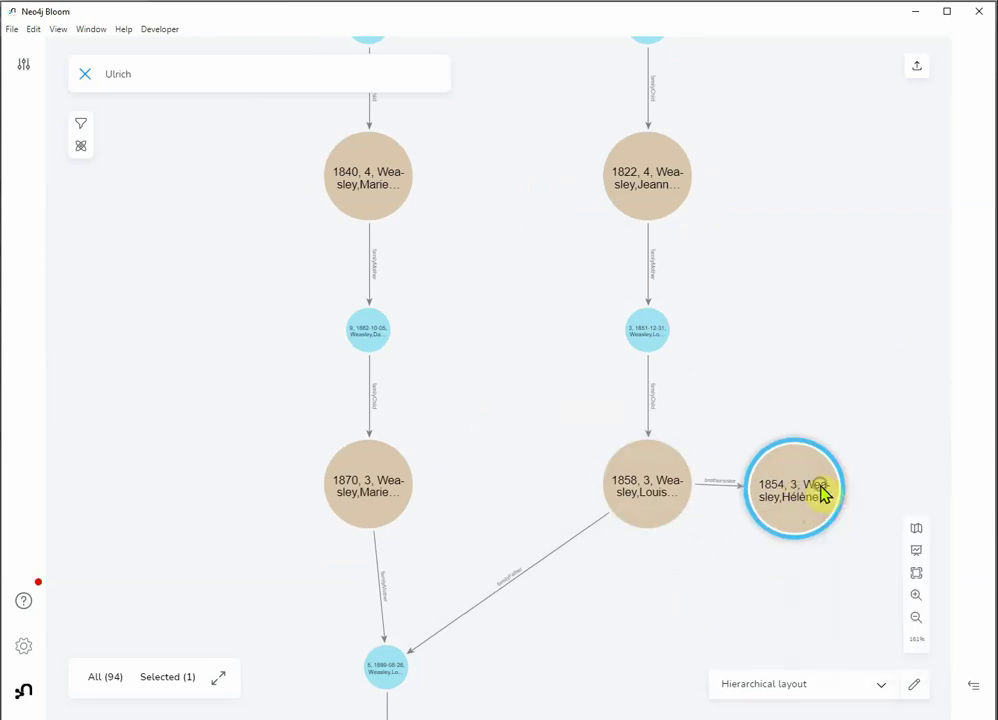
Step: Expand the sibling labelled 1854 along the outgoing spouse relationship
right_click(822, 493)
mouse_move(815, 492)
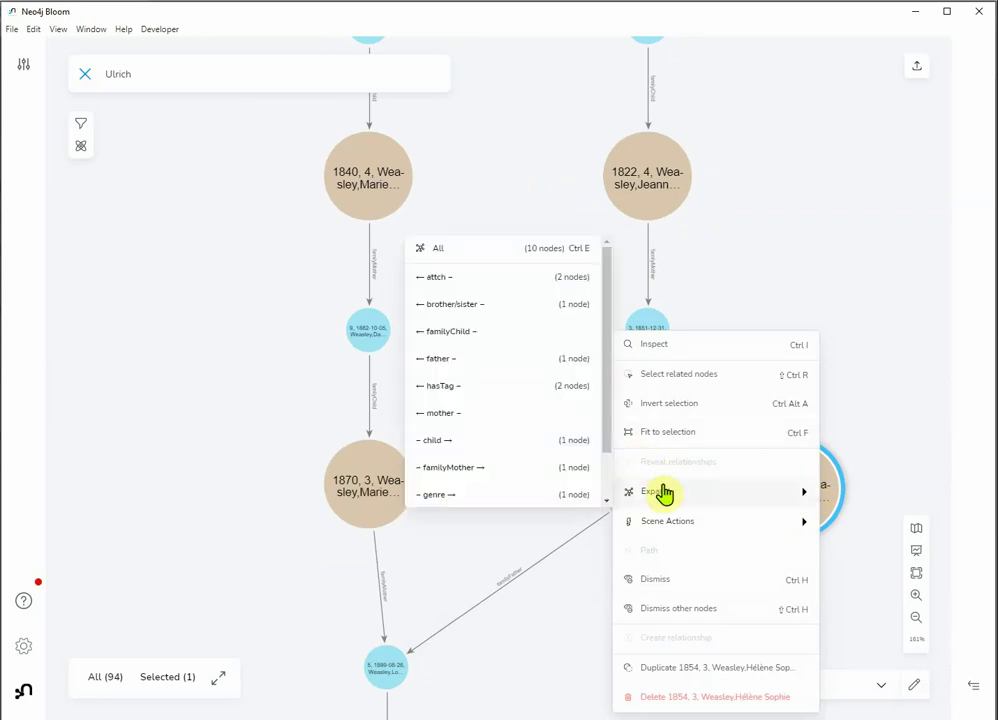
scroll(608, 452, down, 1)
scroll(608, 452, down, 2)
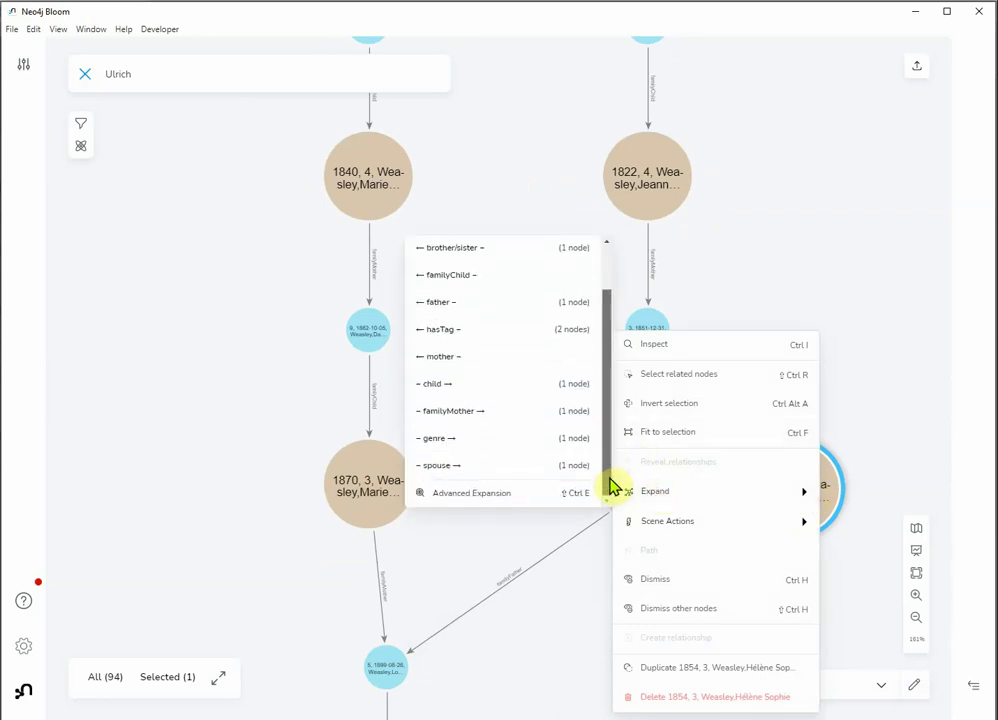
click(544, 479)
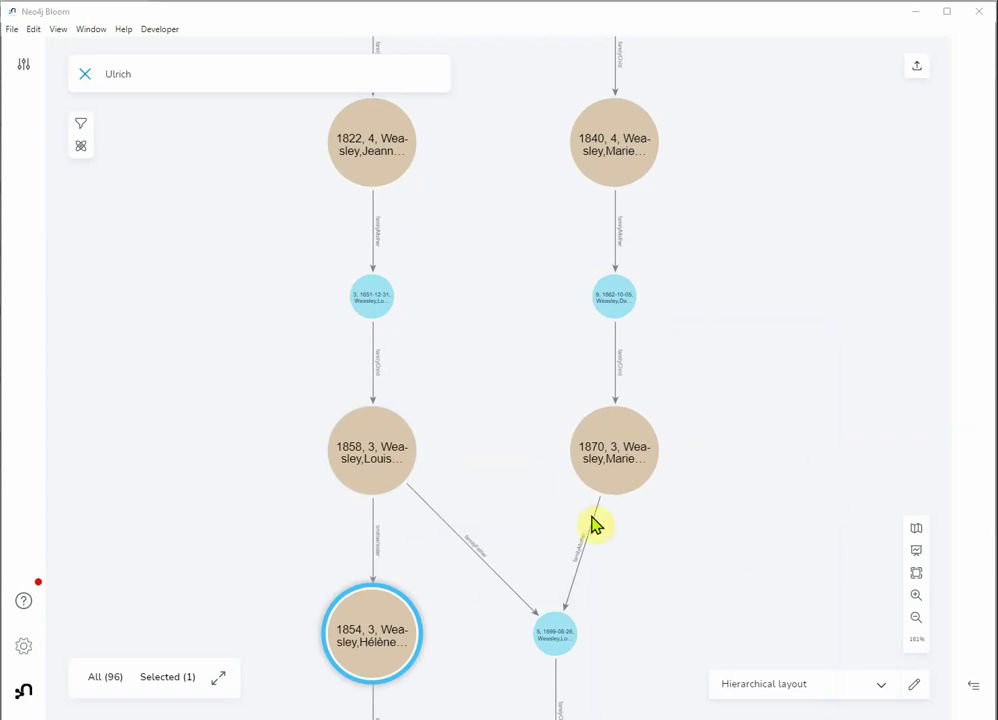
Step: Line up the sibling labelled 1854 and the spouse in one row beside the generation 3 person labelled 1858
drag(506, 555, 559, 439)
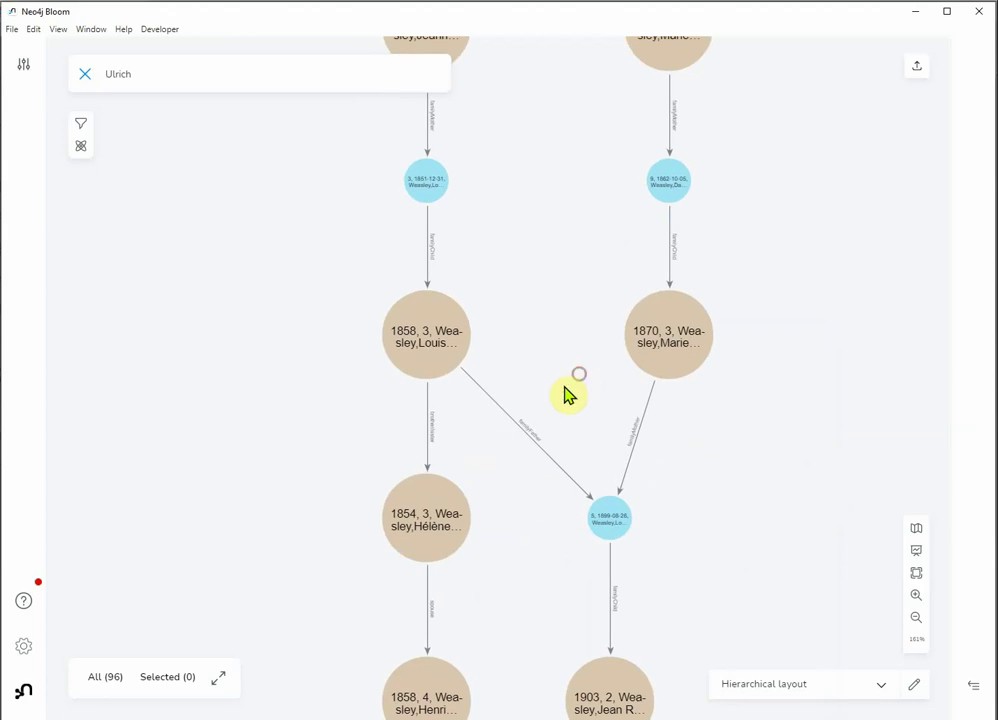
drag(425, 535, 305, 352)
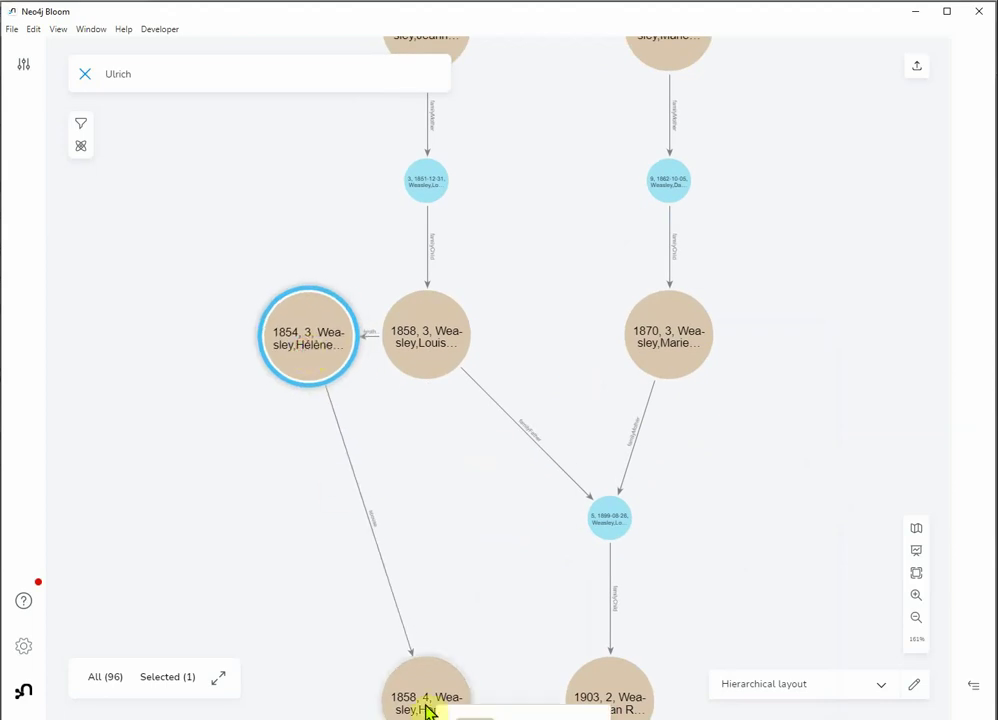
drag(425, 708, 183, 337)
mouse_move(181, 336)
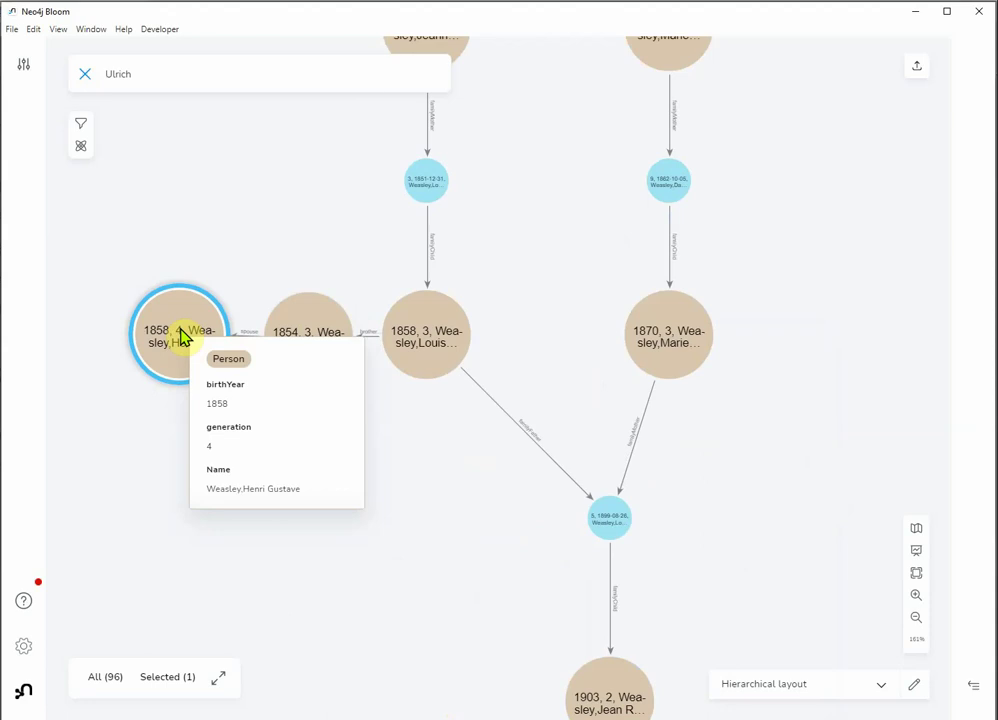
Step: Try to run the "first common ancestors (via family)" scene action on the sibling labelled 1854 and the spouse
ctrl+click(278, 330)
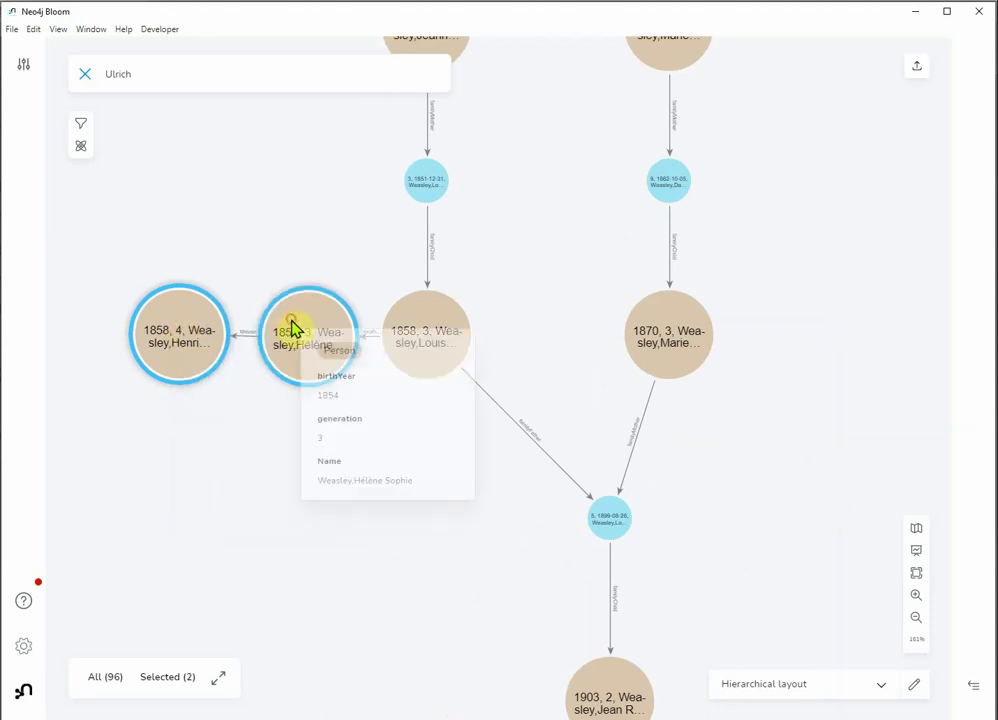
right_click(292, 328)
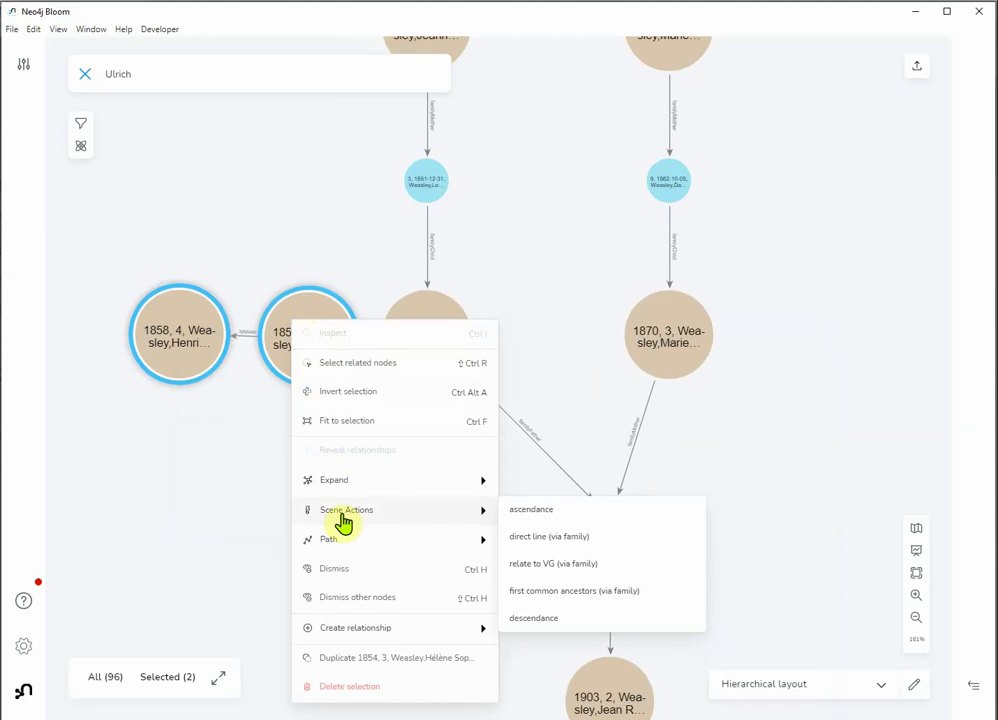
mouse_move(458, 514)
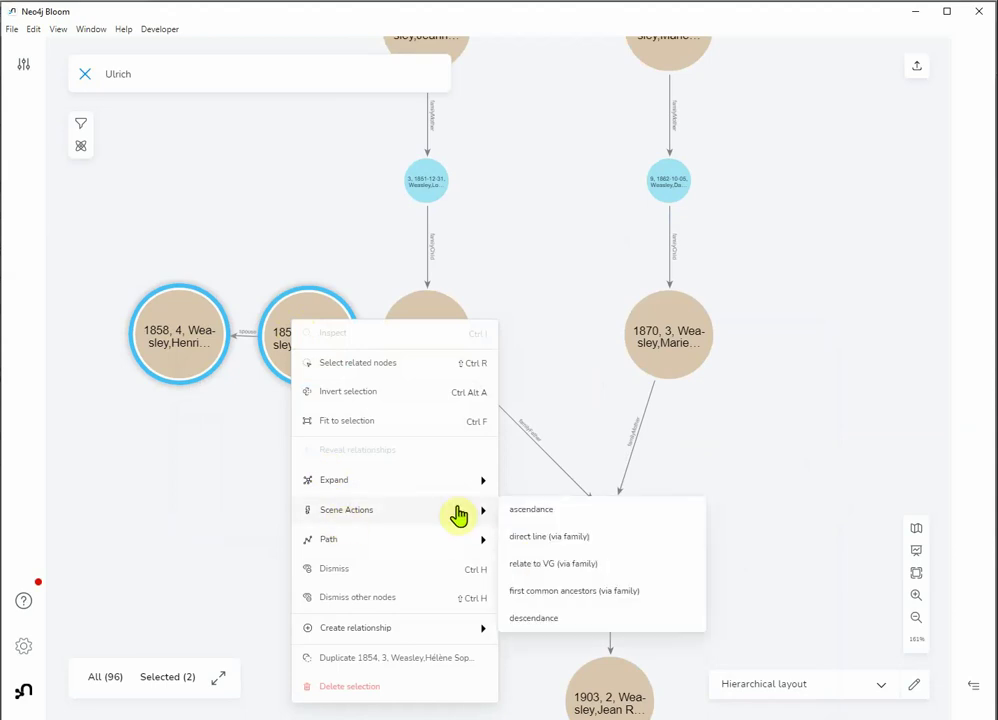
click(565, 594)
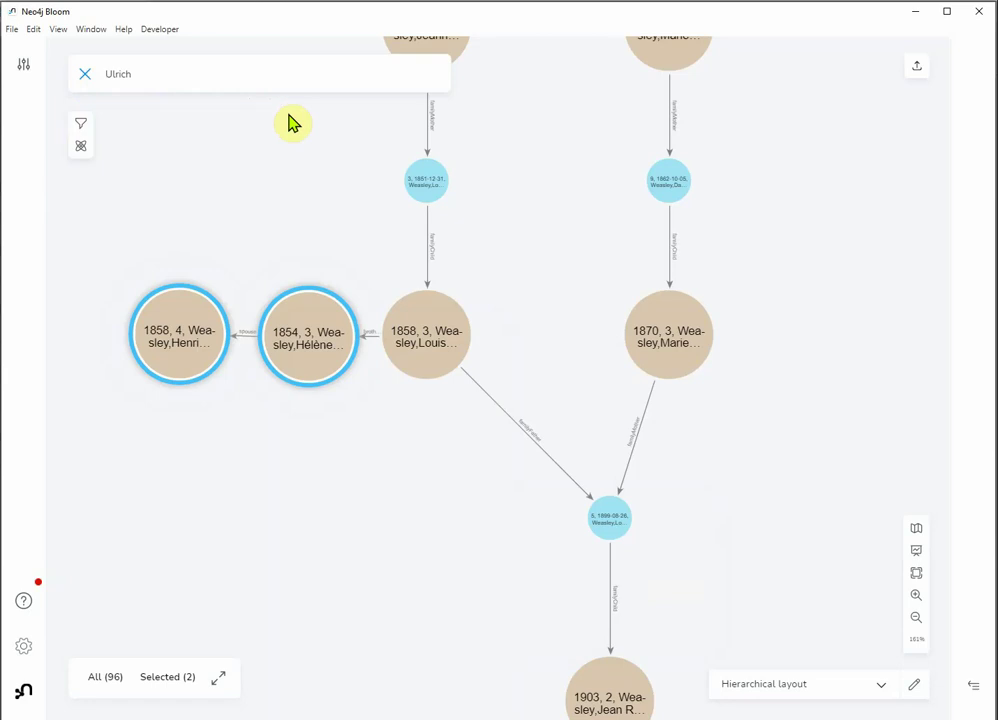
Step: Run "first common ancestors (via family)" on the generation 4 person labelled 1858 and the person labelled 1870
ctrl+click(307, 312)
ctrl+click(655, 334)
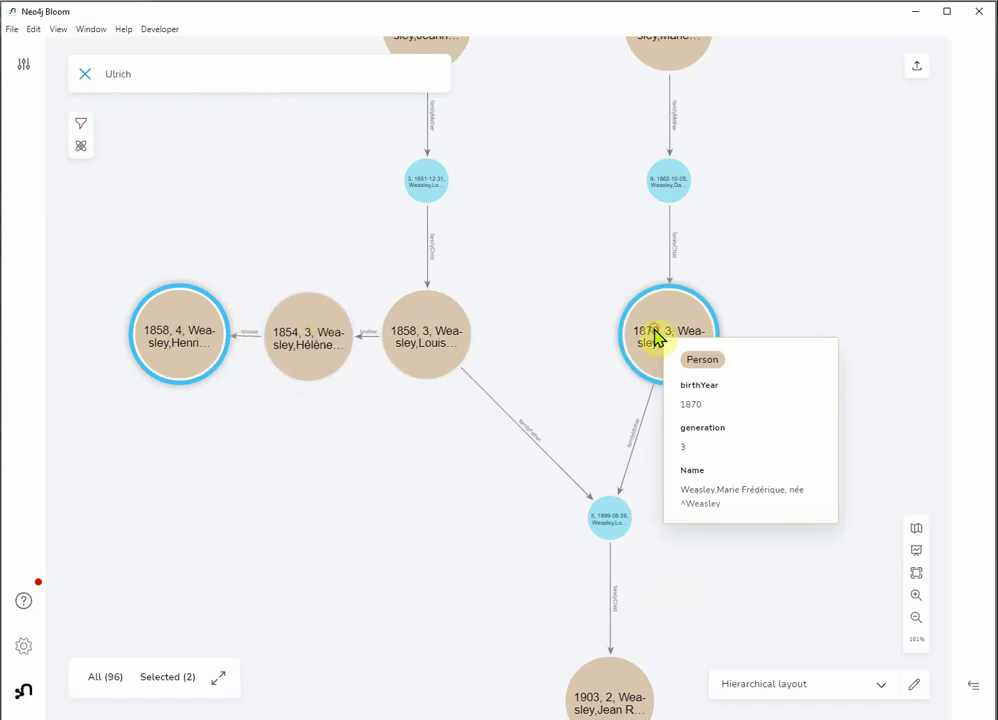
right_click(655, 338)
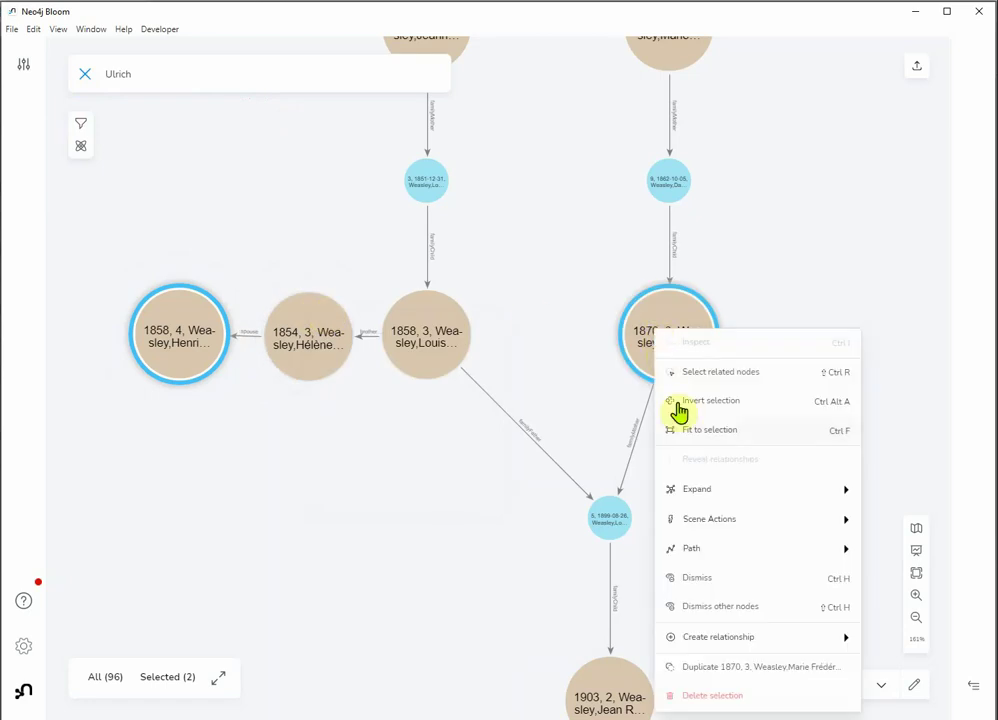
mouse_move(722, 521)
click(598, 592)
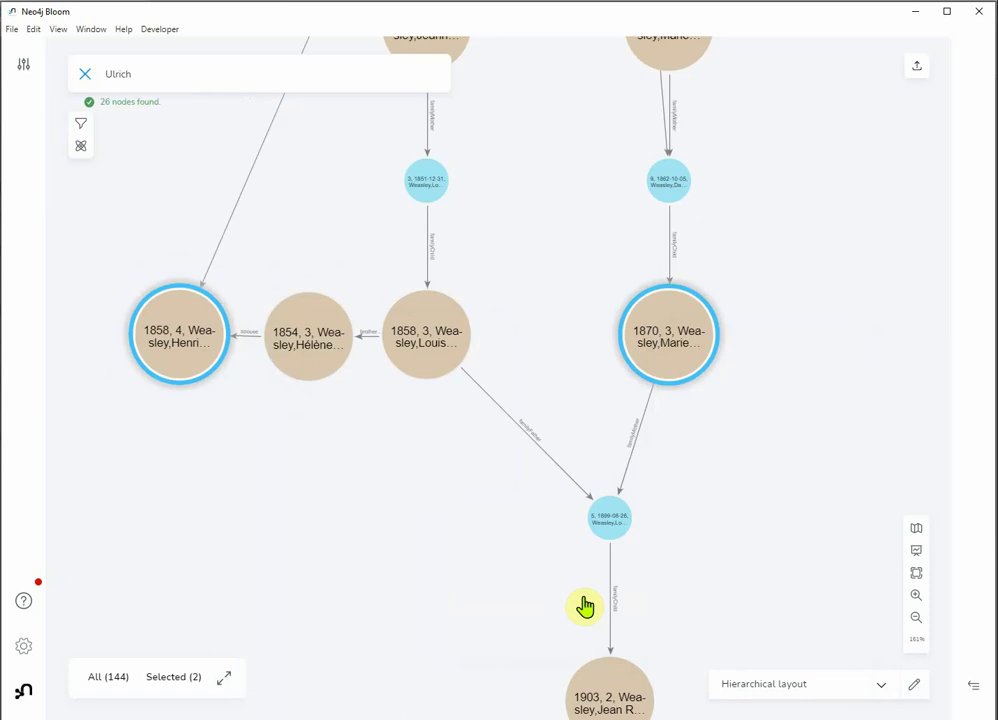
scroll(585, 585, down, 10)
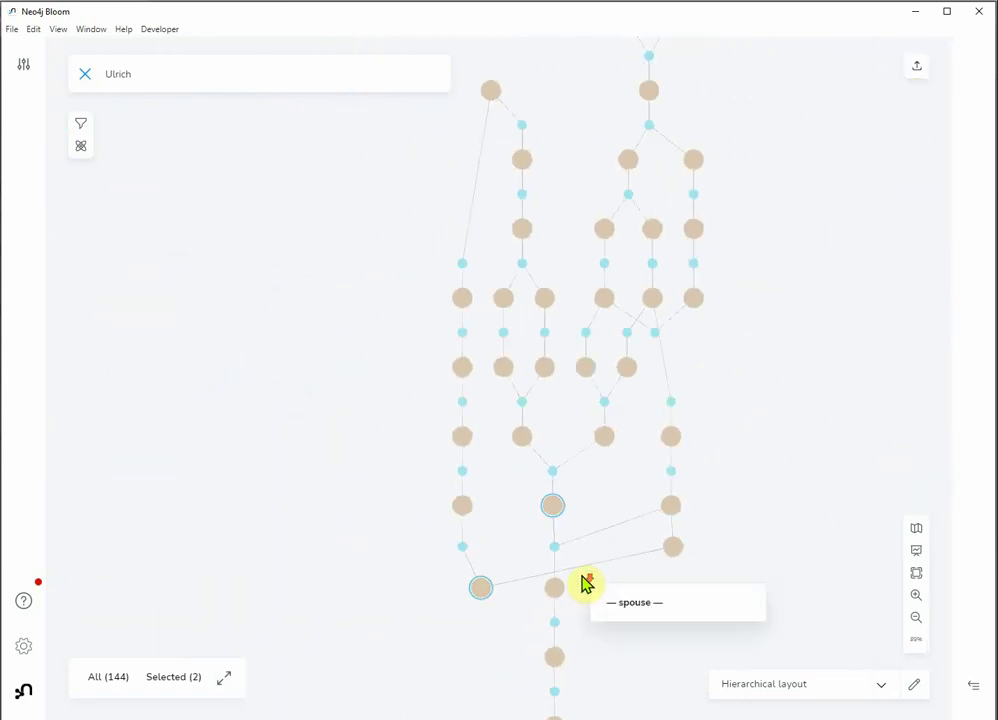